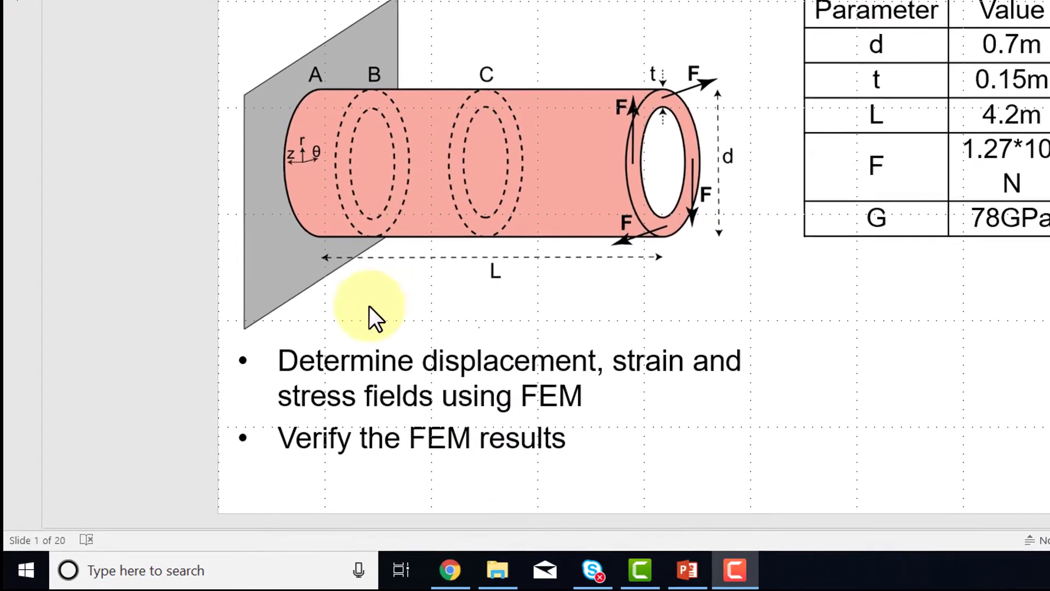
- Launch ANSYS Workbench 19.2 by searching 'workbench' in the Windows taskbar search
left_click(172, 570)
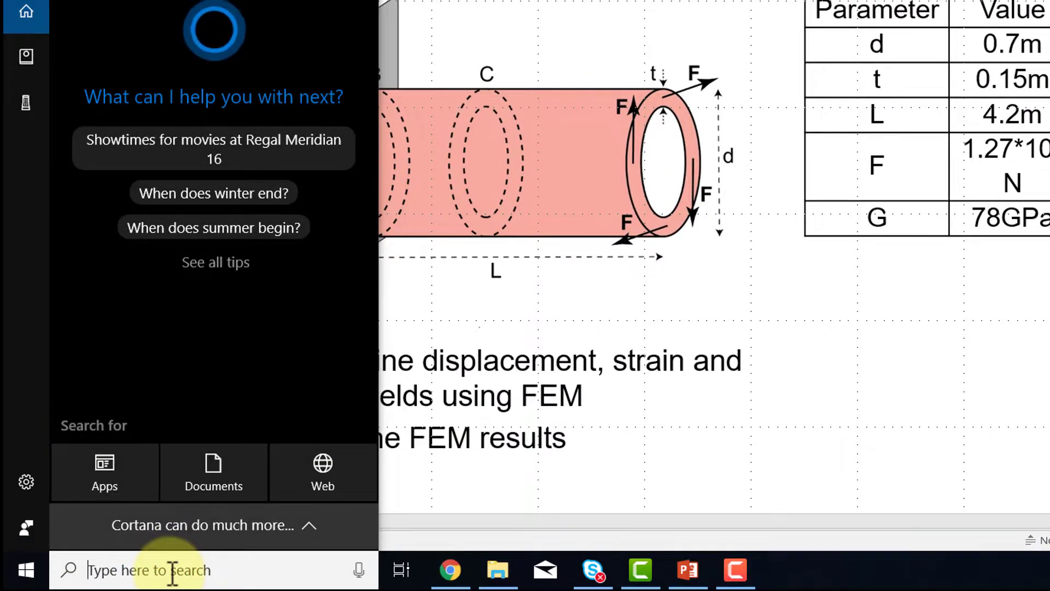
type("wor")
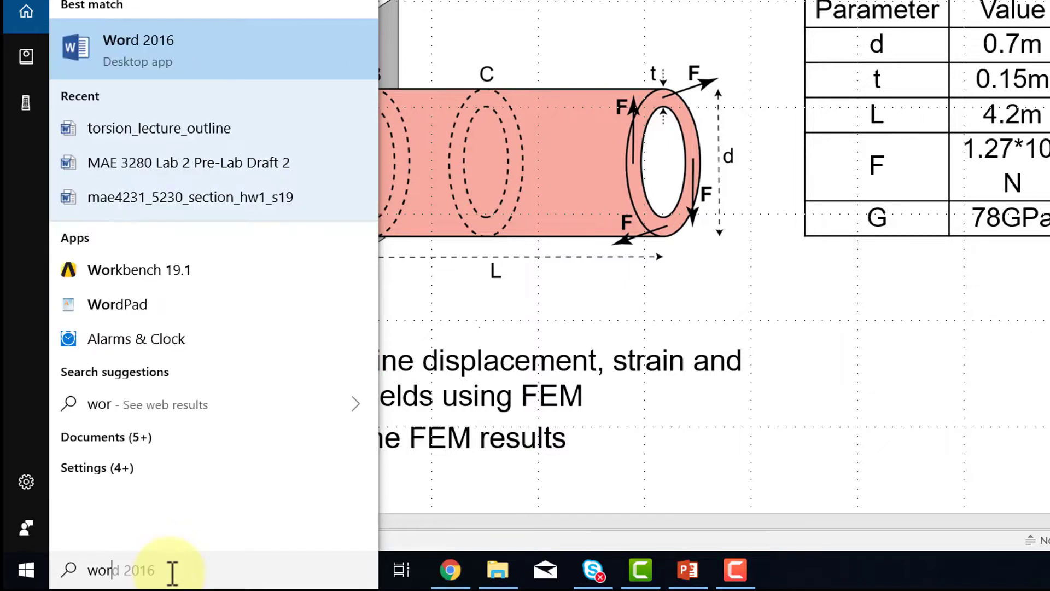
type("kbench")
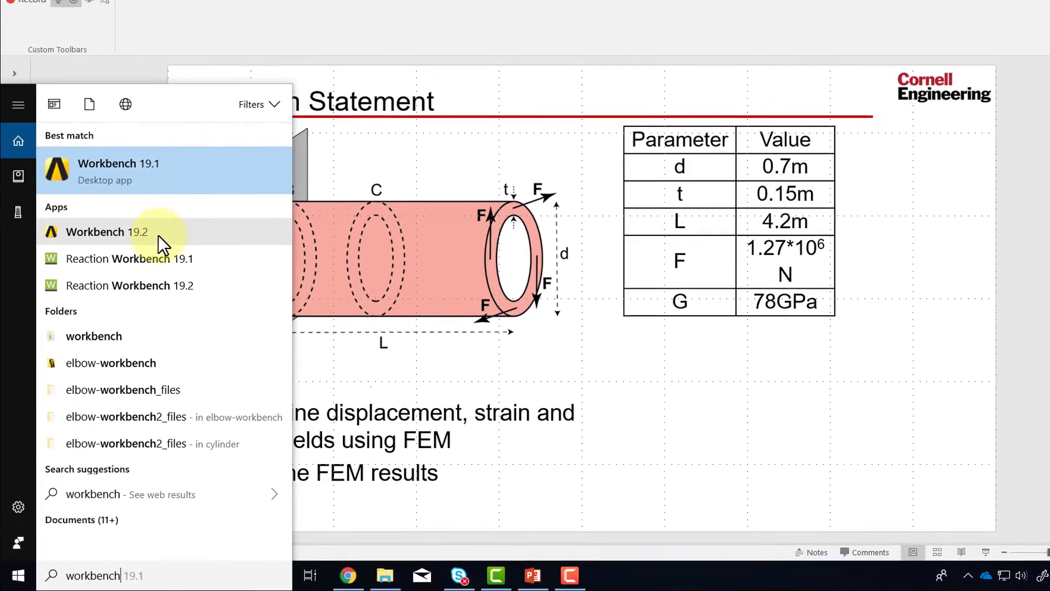
left_click(159, 234)
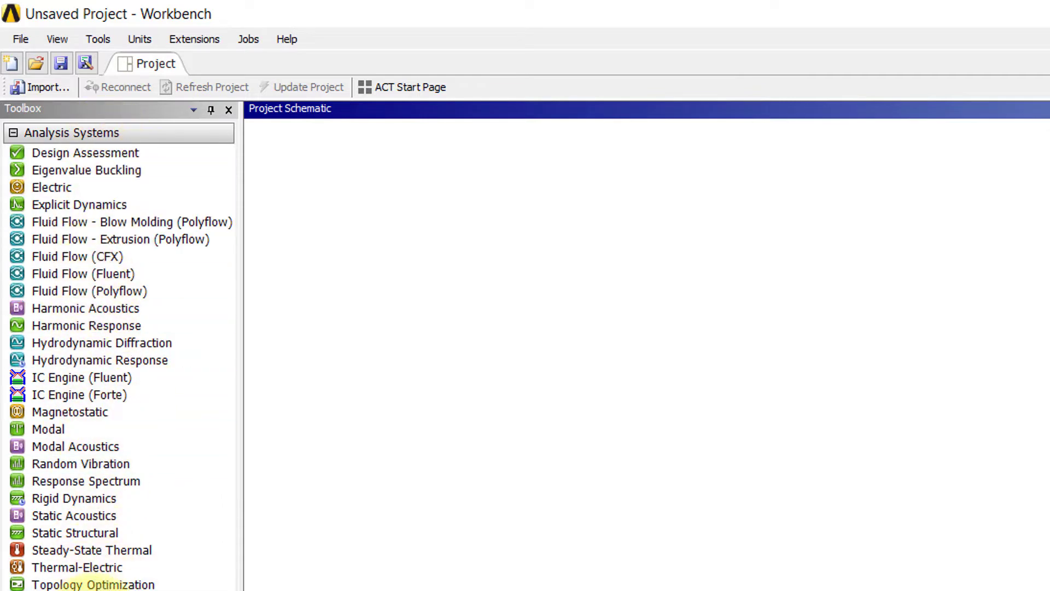
- Drop a standalone Static Structural system into the schematic and name it 'Hollow cylindrical shaft'
left_click_drag(77, 534, 367, 212)
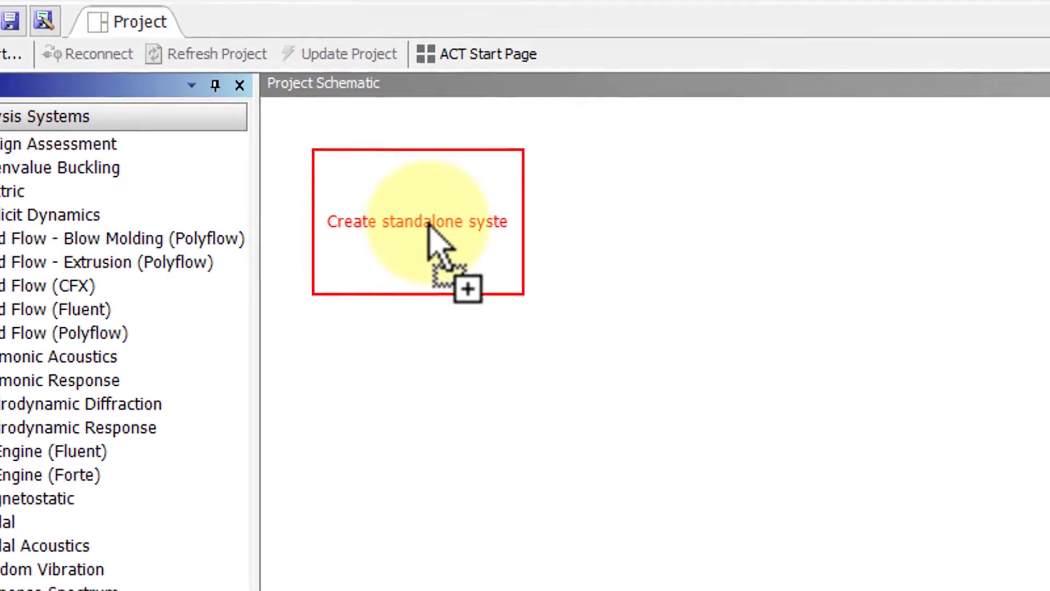
left_click_drag(429, 223, 429, 223)
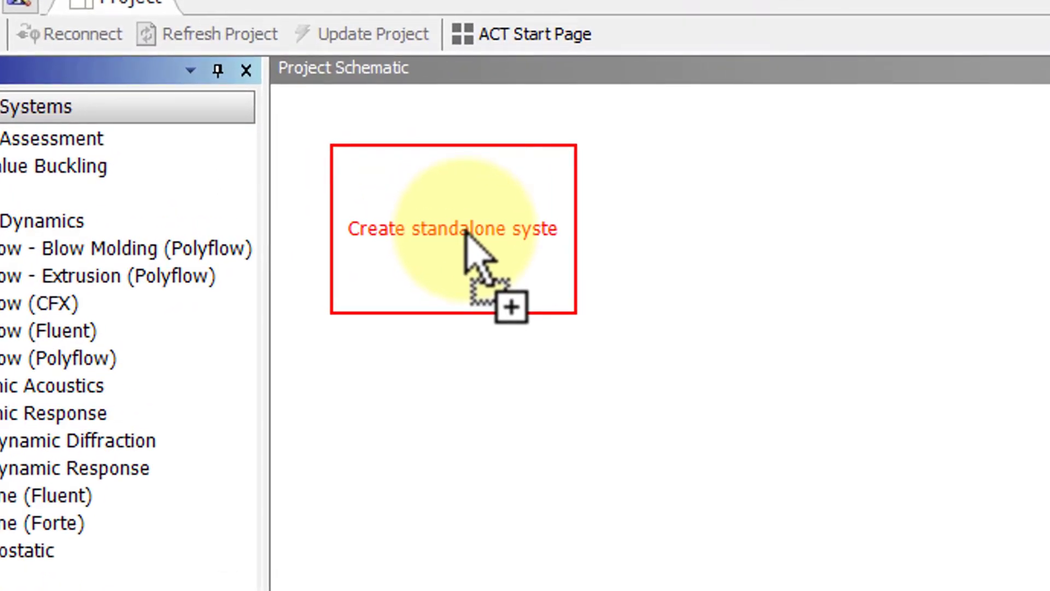
left_click_drag(466, 230, 466, 230)
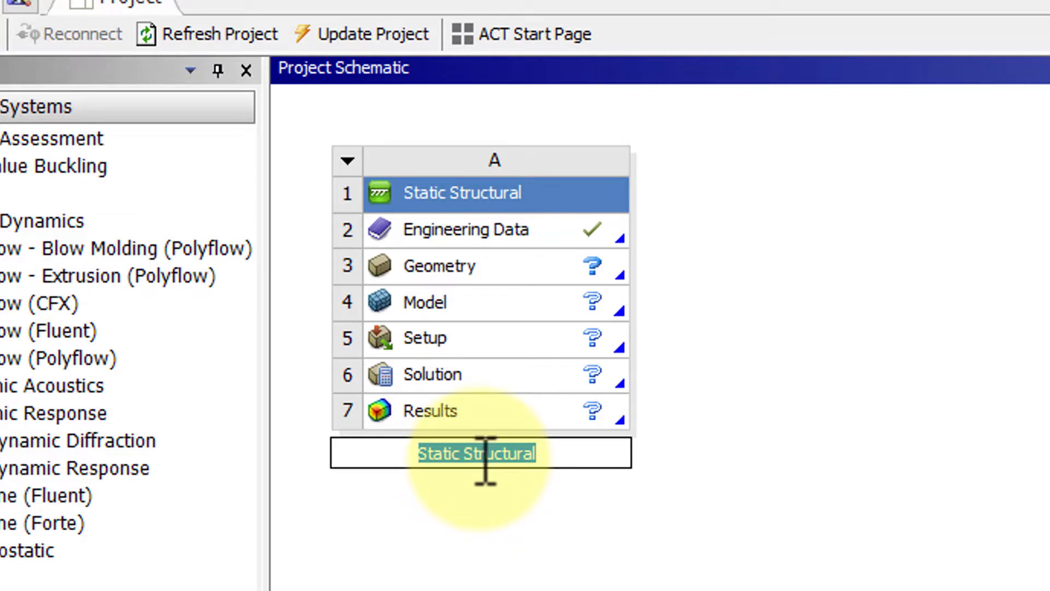
type("Hollow ")
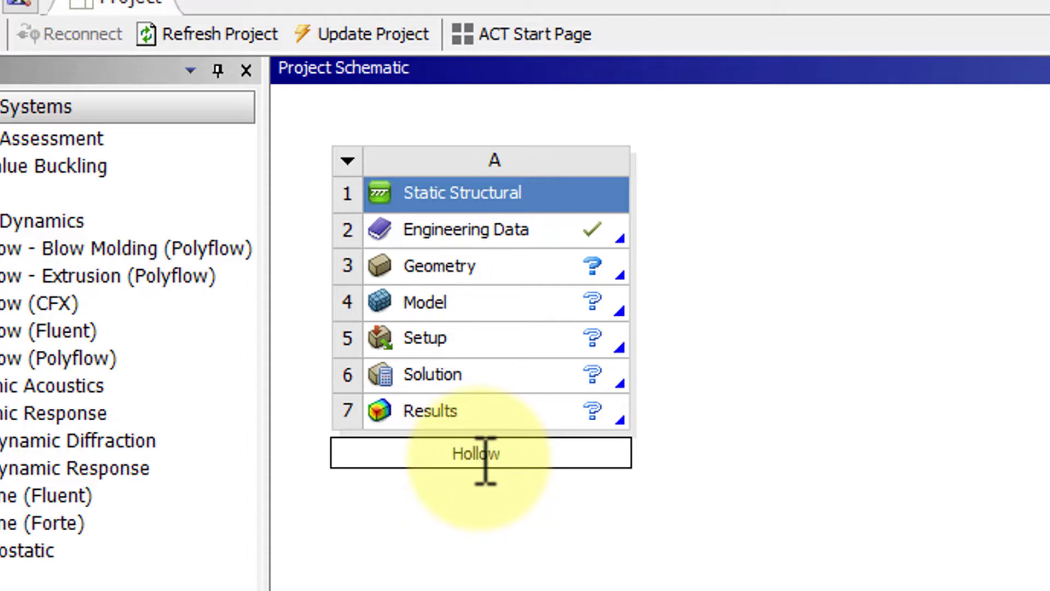
type("cylin")
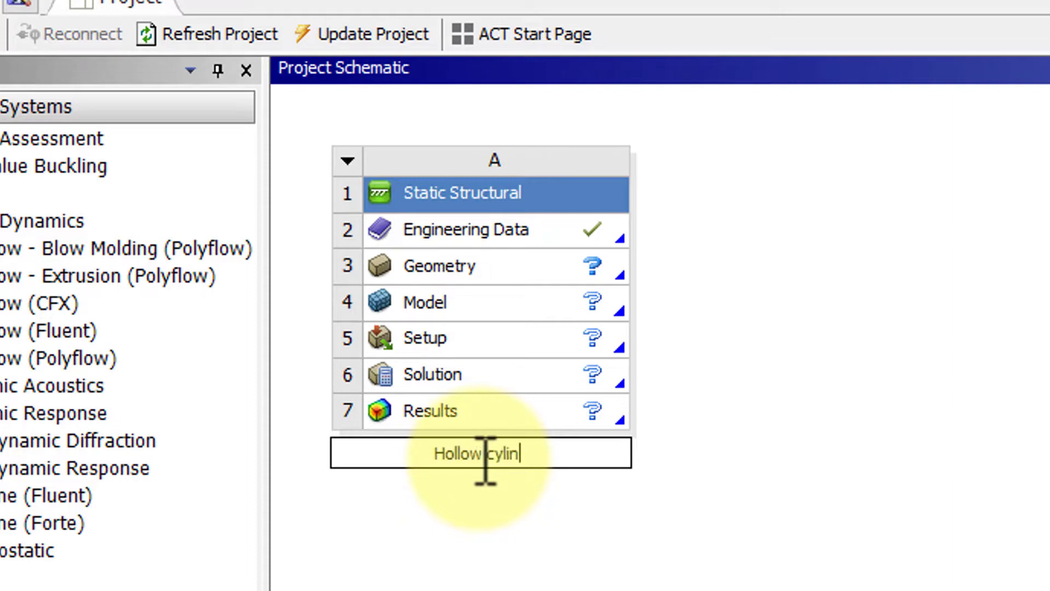
type("drical")
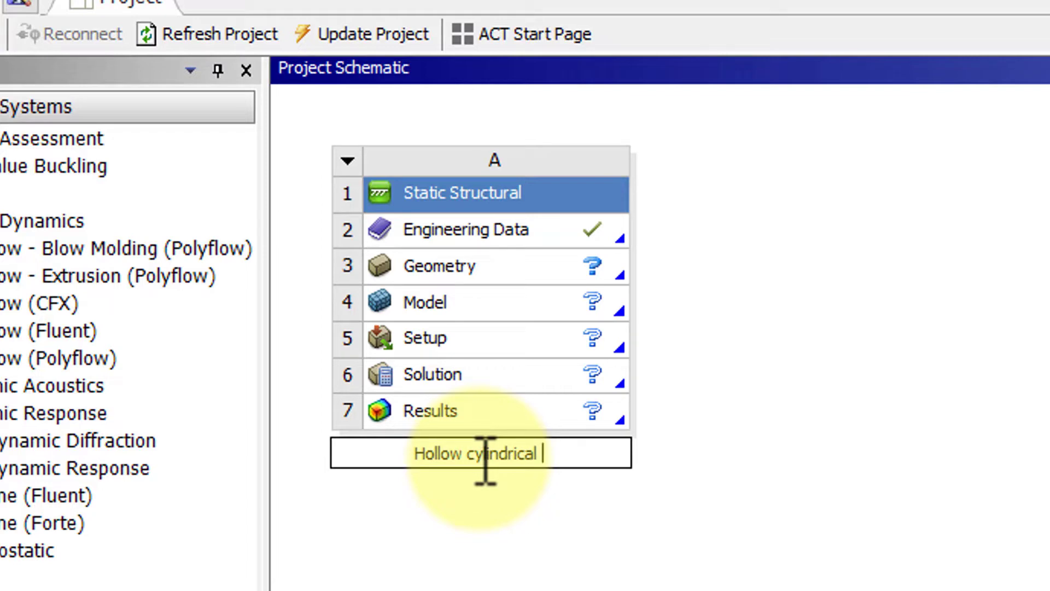
type(" shaft")
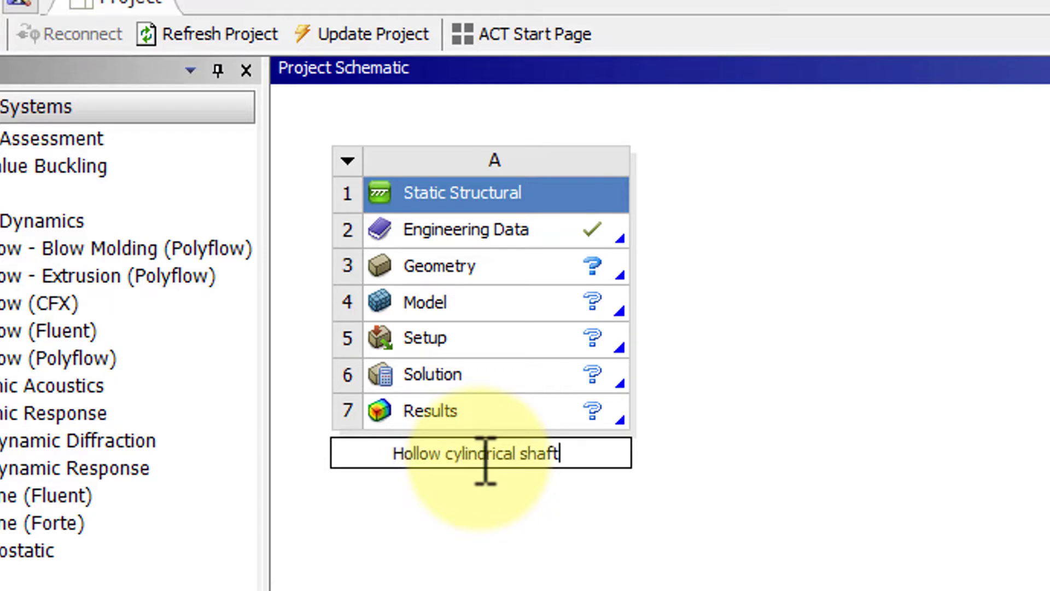
key("Return")
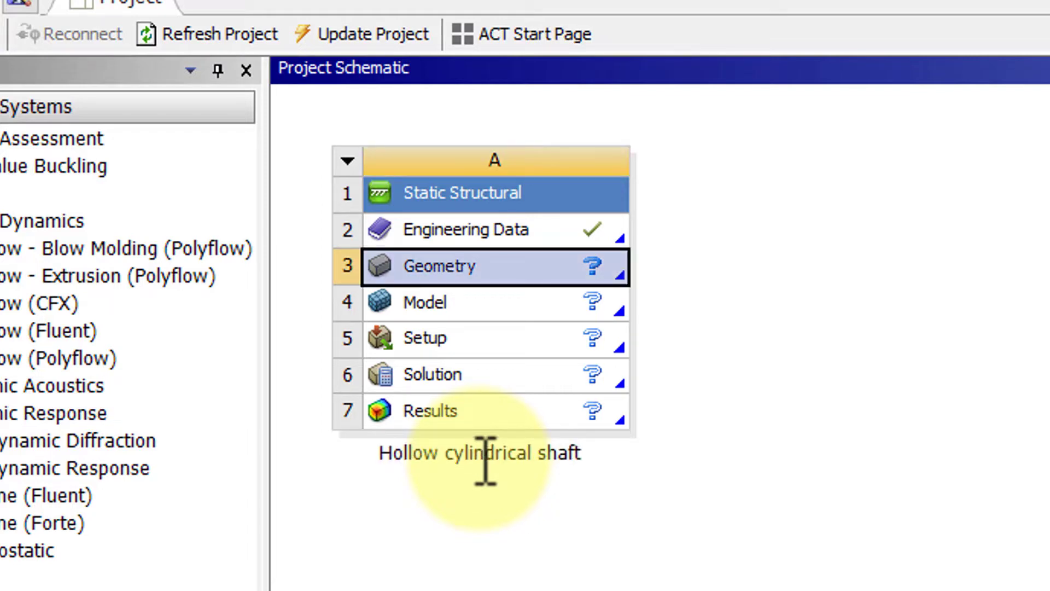
- Create new SpaceClaim geometry from the system's Geometry cell, opening an empty Design1
right_click(502, 266)
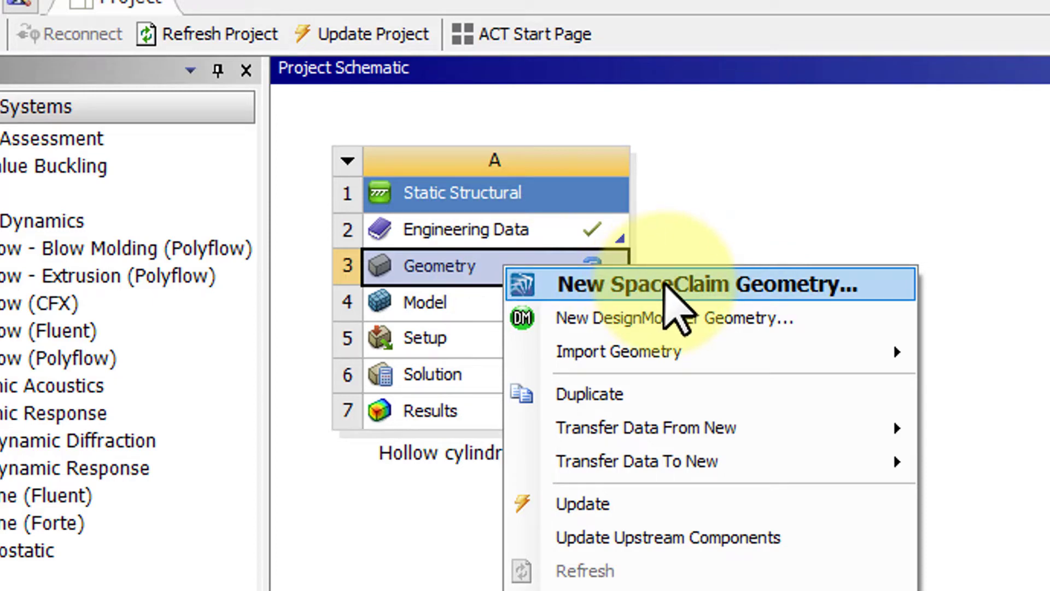
left_click(666, 283)
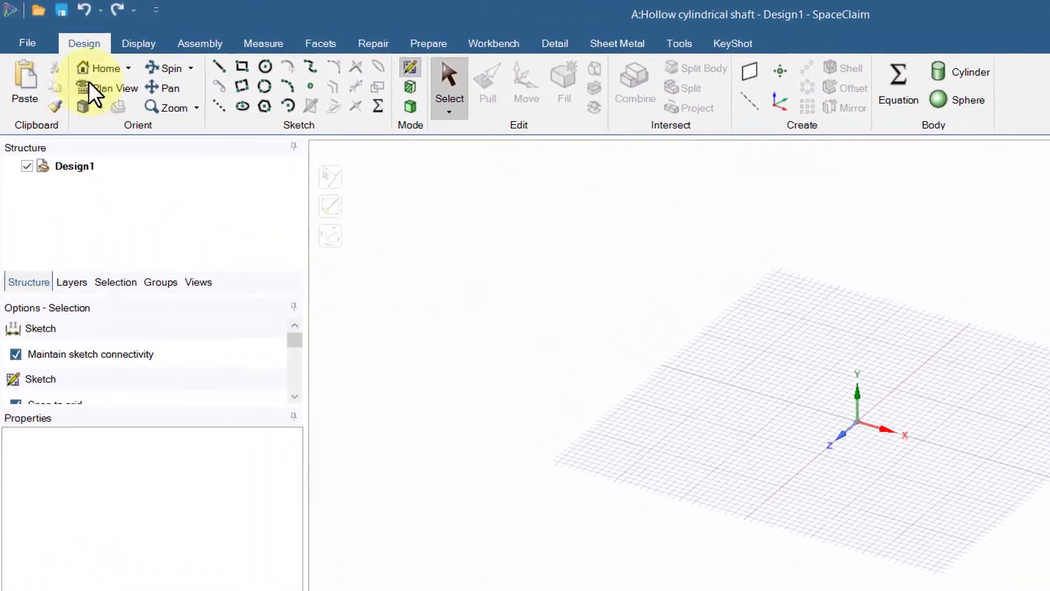
left_click(31, 49)
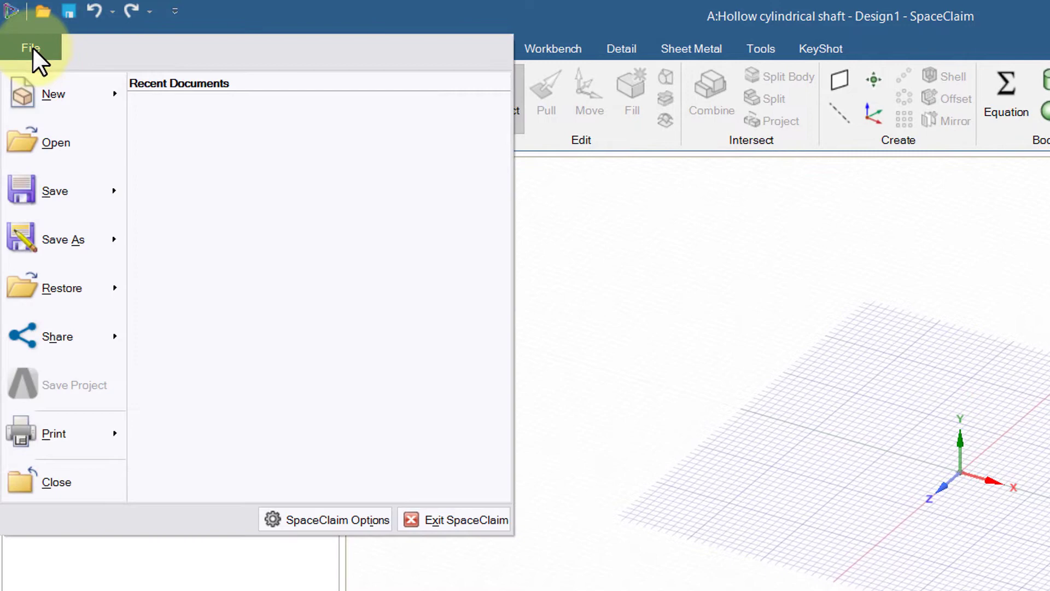
- Set SpaceClaim's length unit to Meters and the minor grid spacing to 0.1 m
left_click(317, 520)
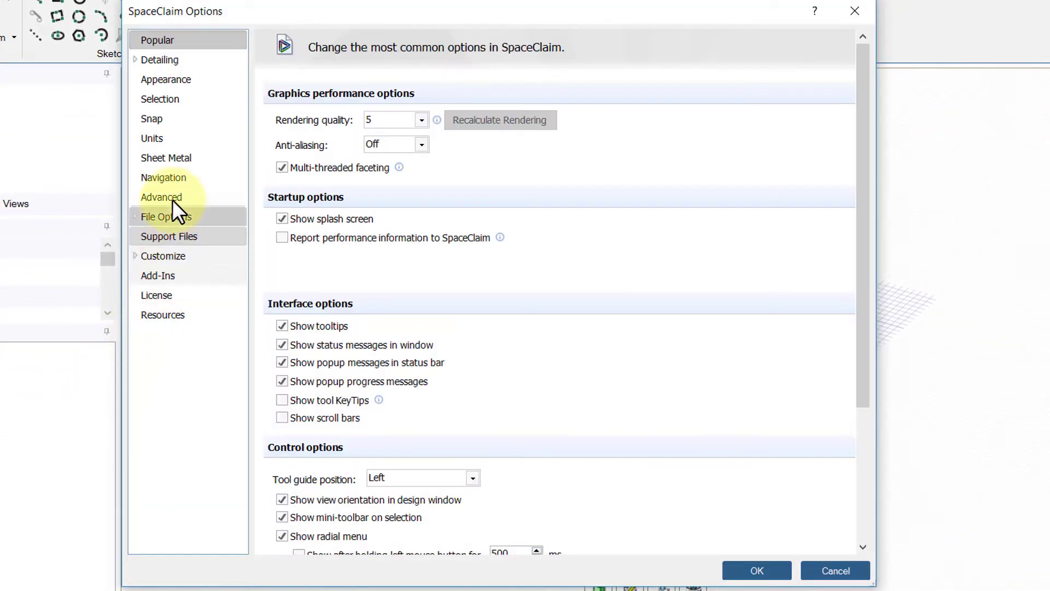
left_click(159, 142)
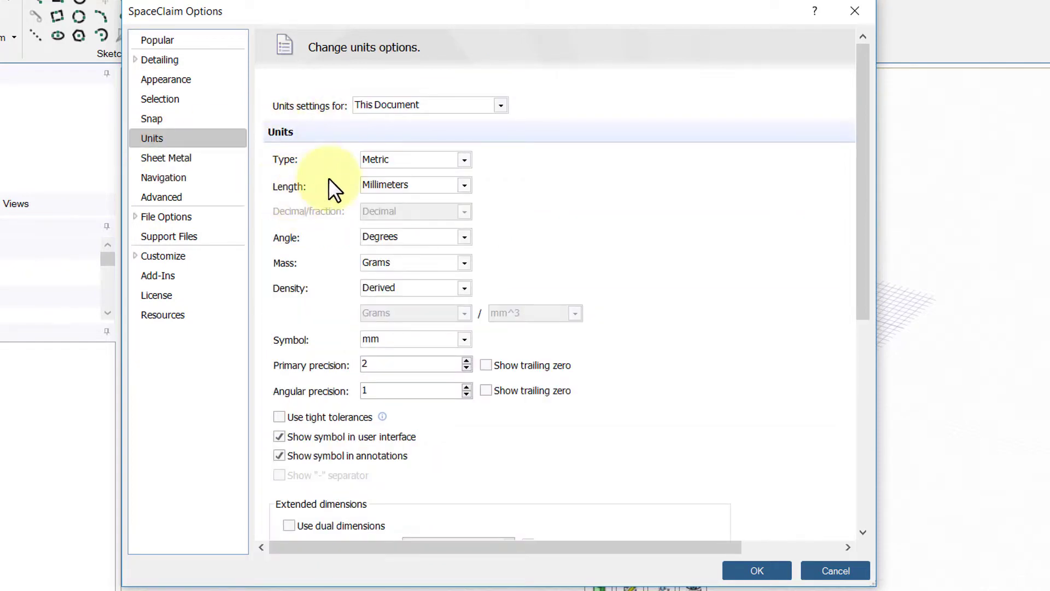
left_click(466, 187)
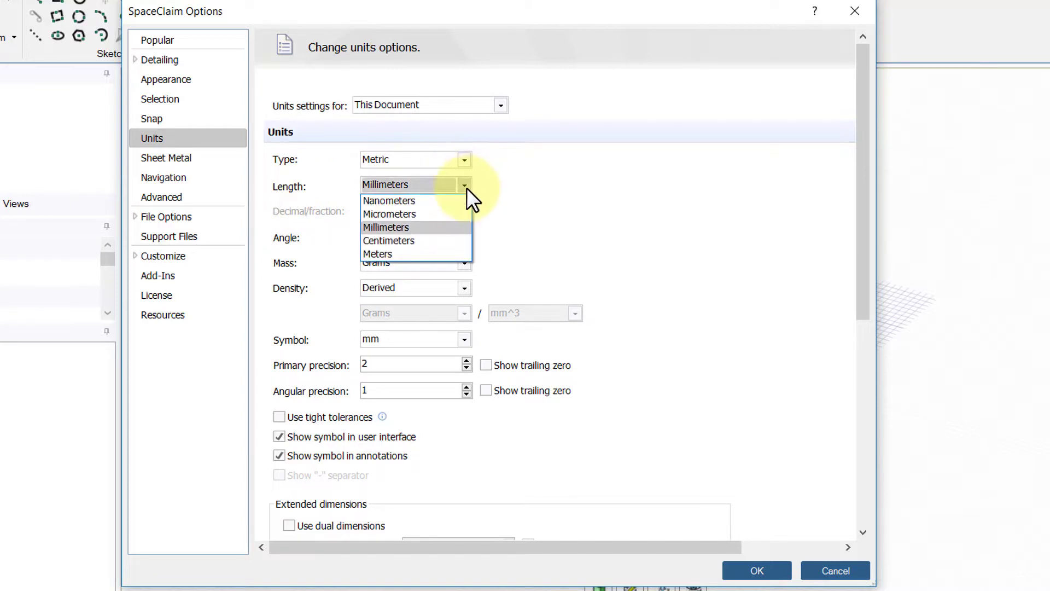
left_click(429, 255)
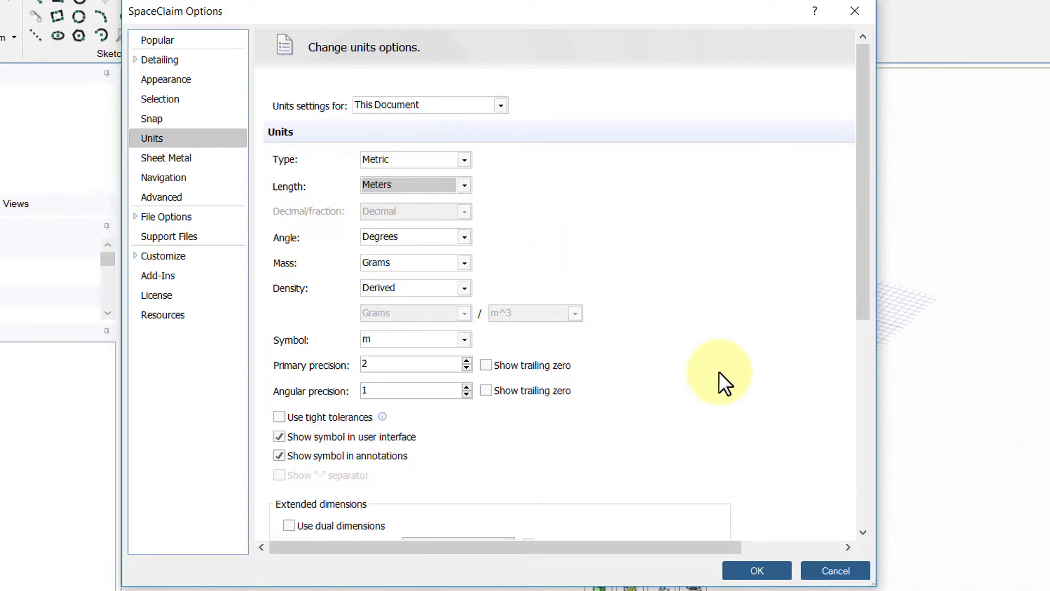
scroll(718, 372, "down", 8)
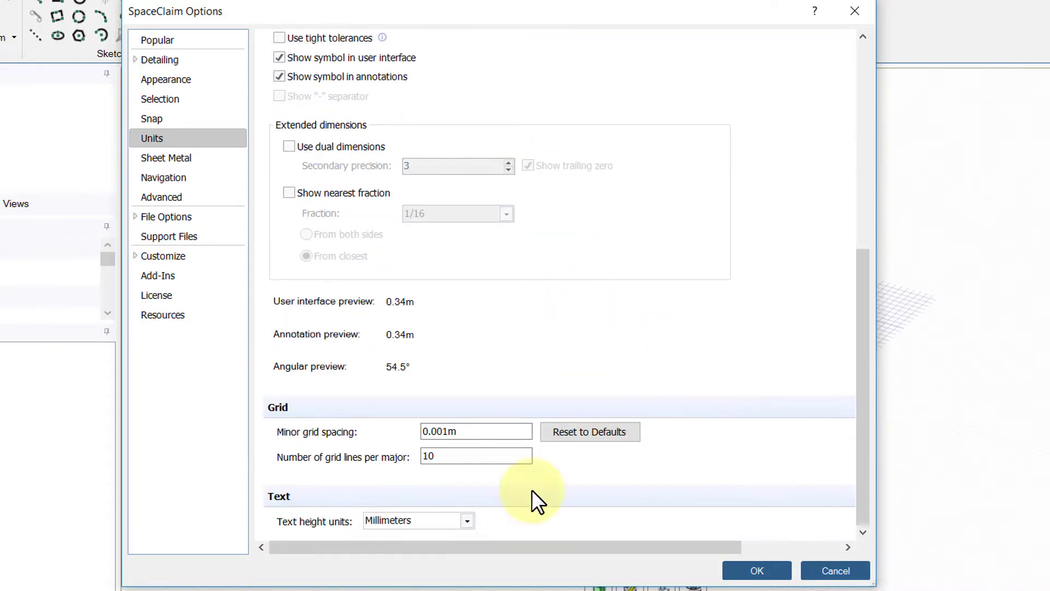
left_click(446, 432)
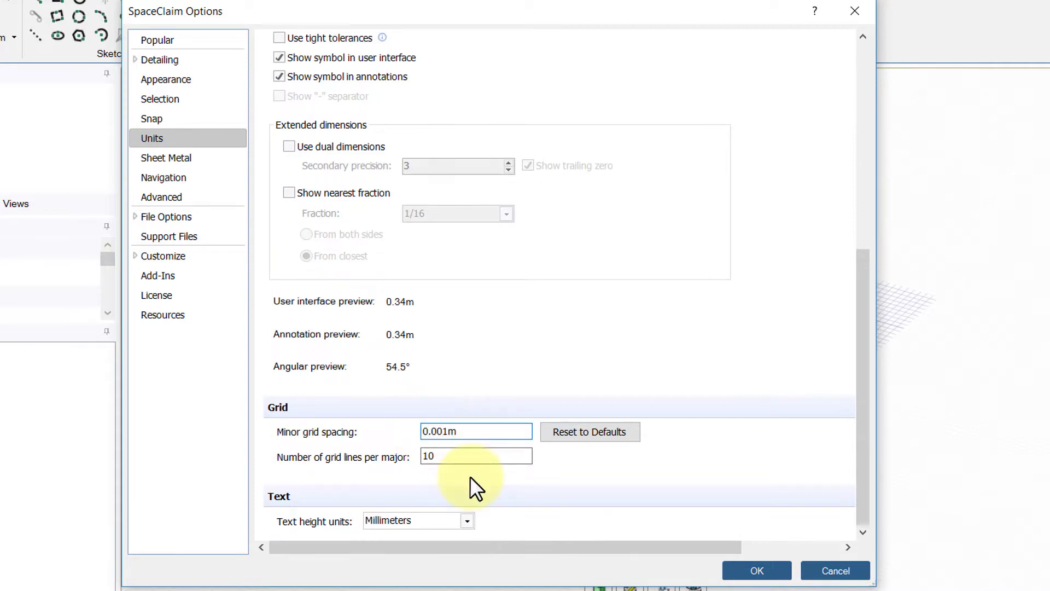
key("BackSpace")
key("BackSpace")
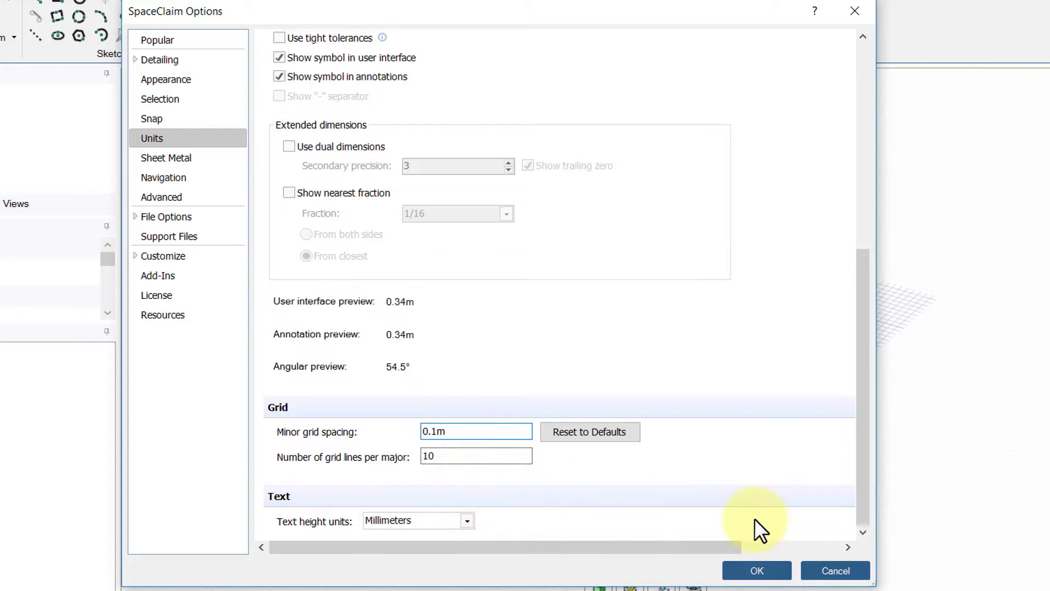
left_click(766, 568)
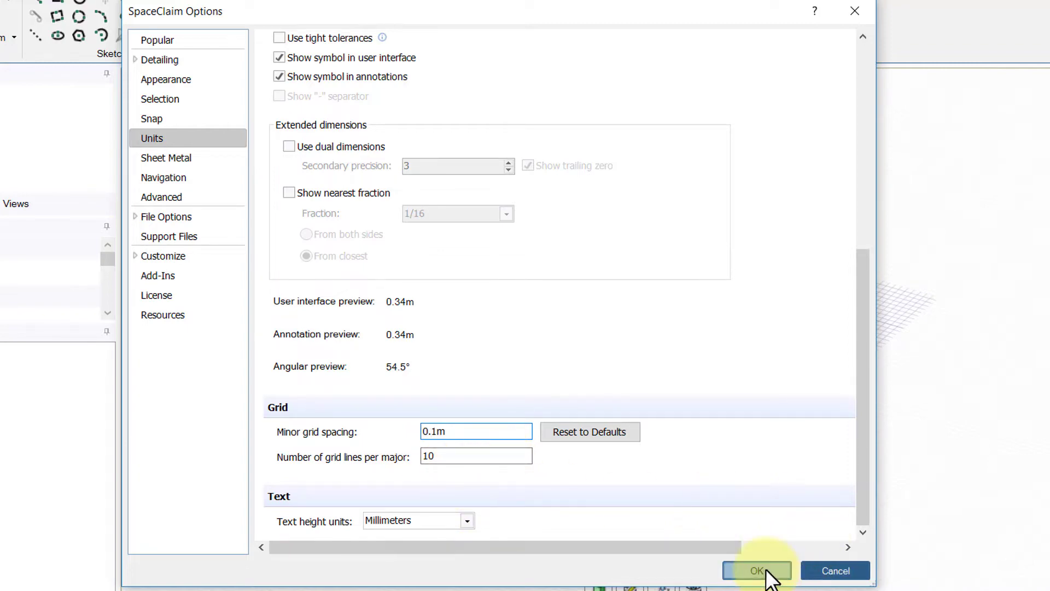
left_click(760, 570)
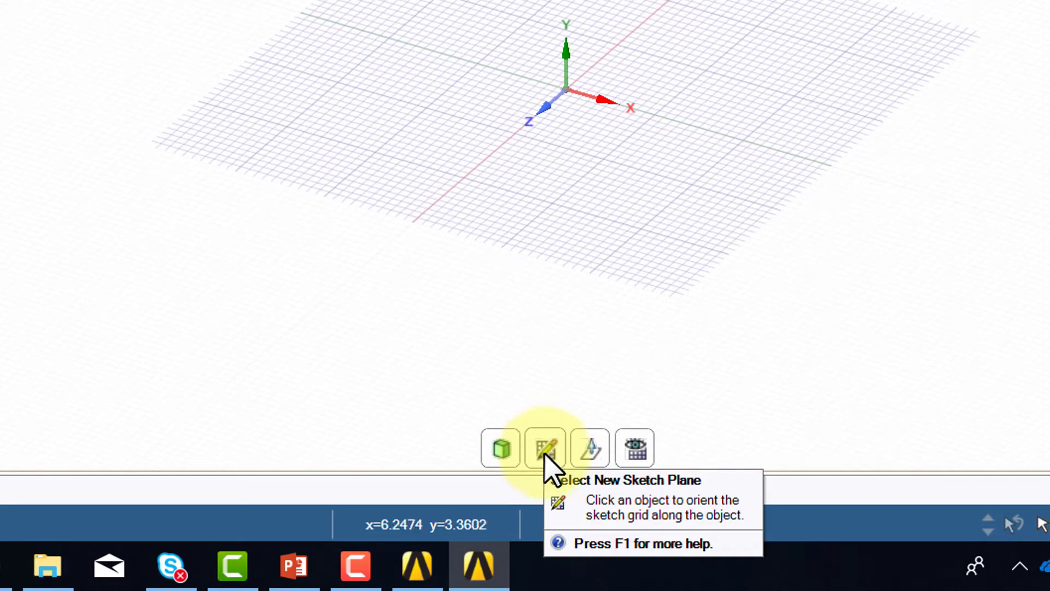
- Place a new sketch on the XY plane and view it head-on in Plan View
left_click(545, 452)
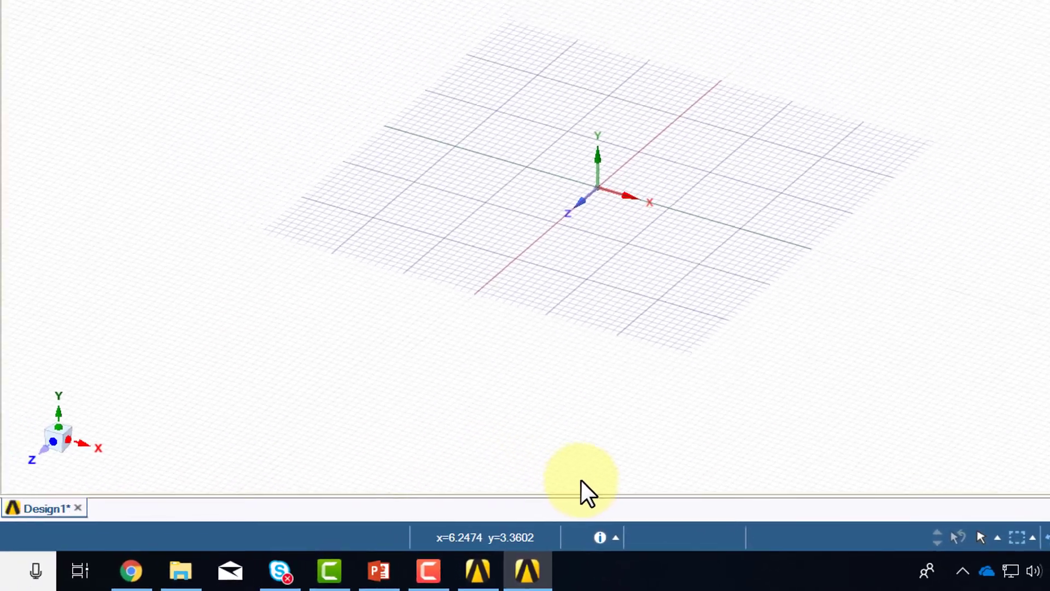
left_click(670, 271)
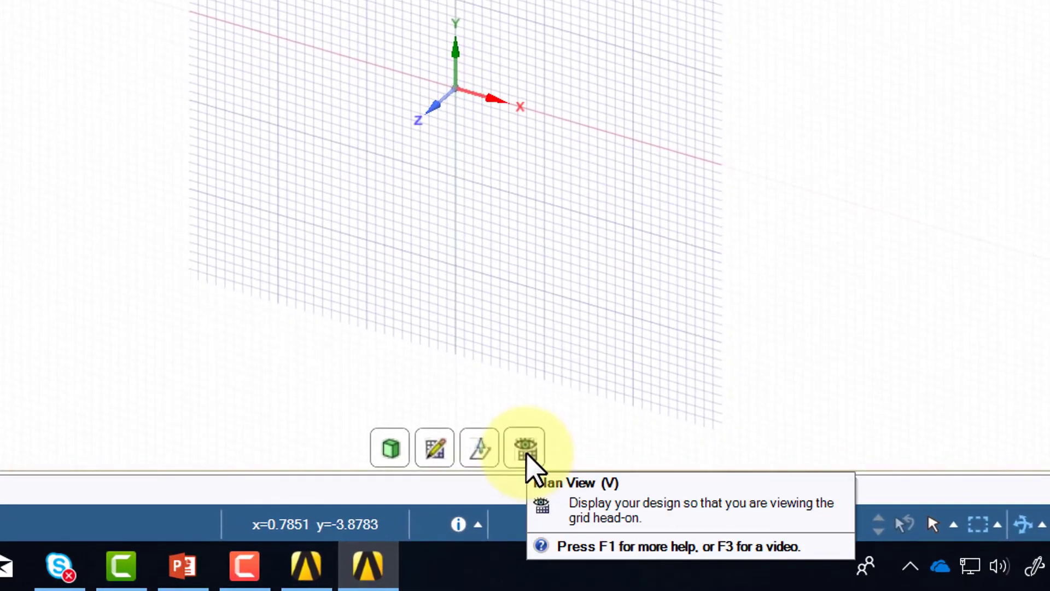
left_click(525, 452)
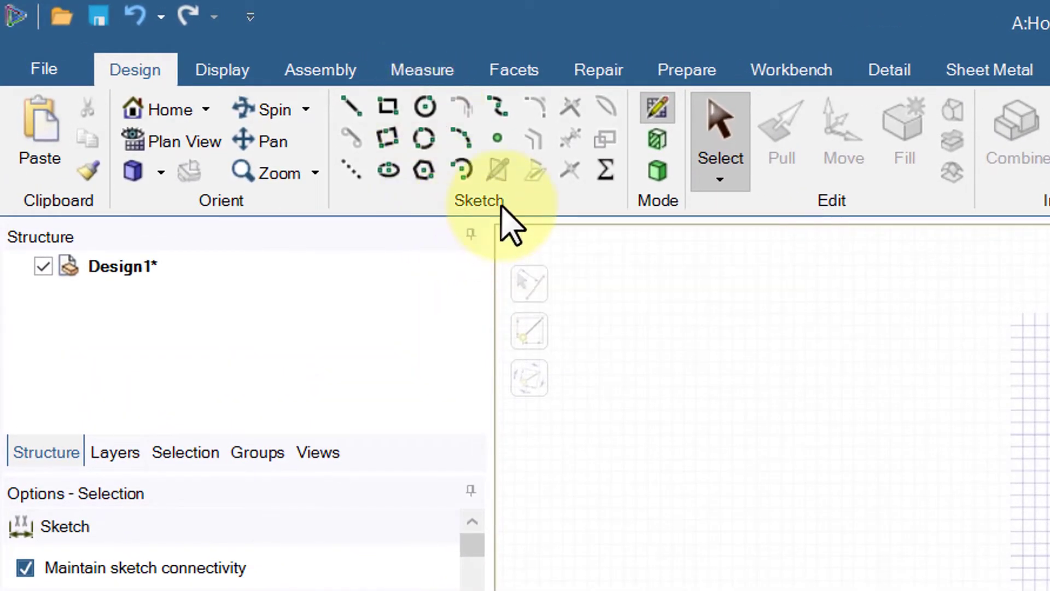
- Sketch a circle centred on the origin with a 0.7 m diameter
left_click(419, 105)
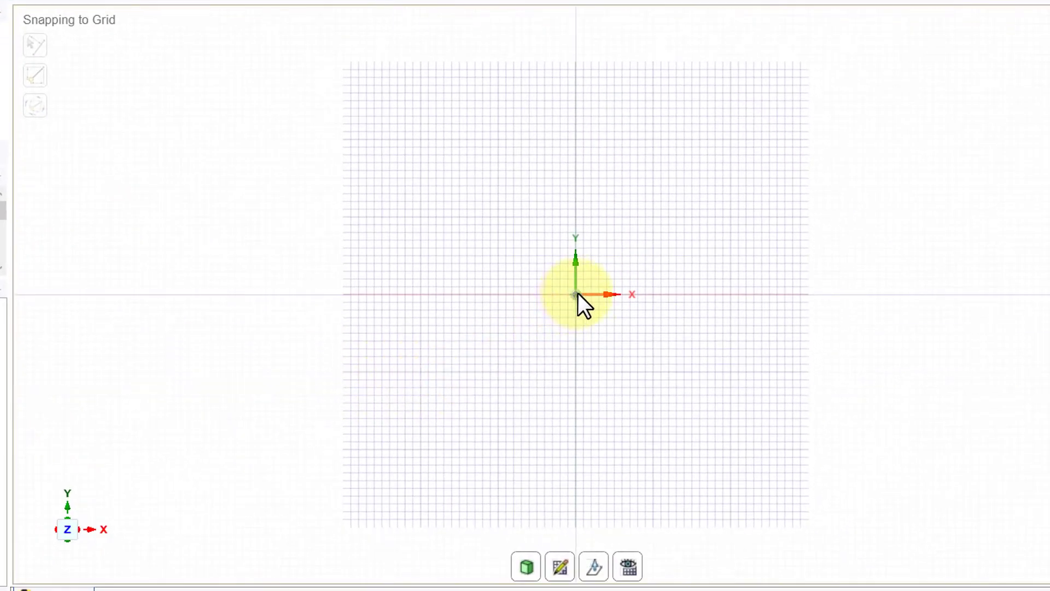
scroll(574, 295, "down", 1)
scroll(572, 296, "up", 3)
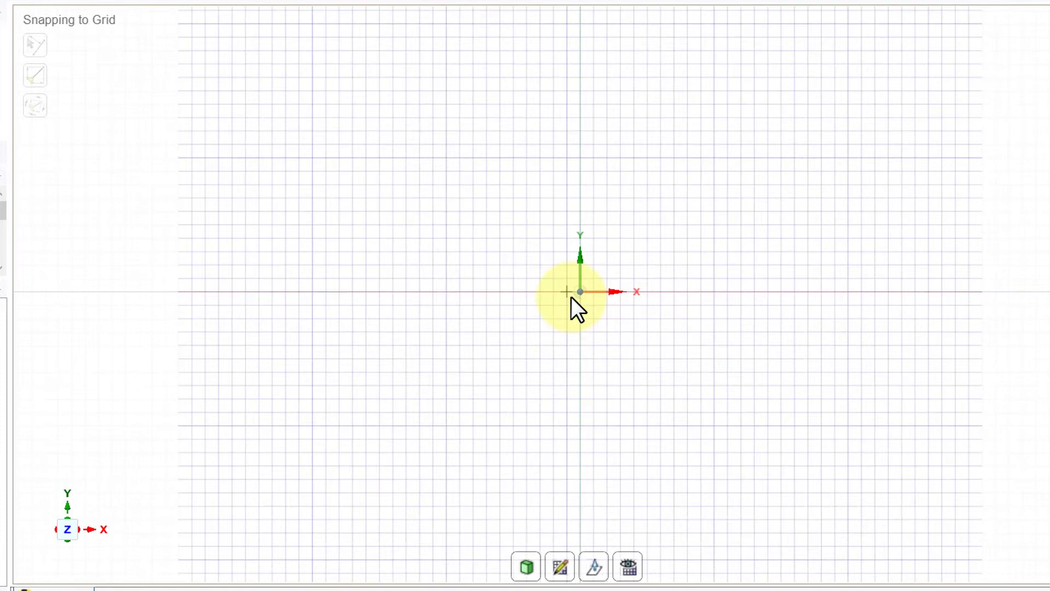
scroll(571, 297, "up", 1)
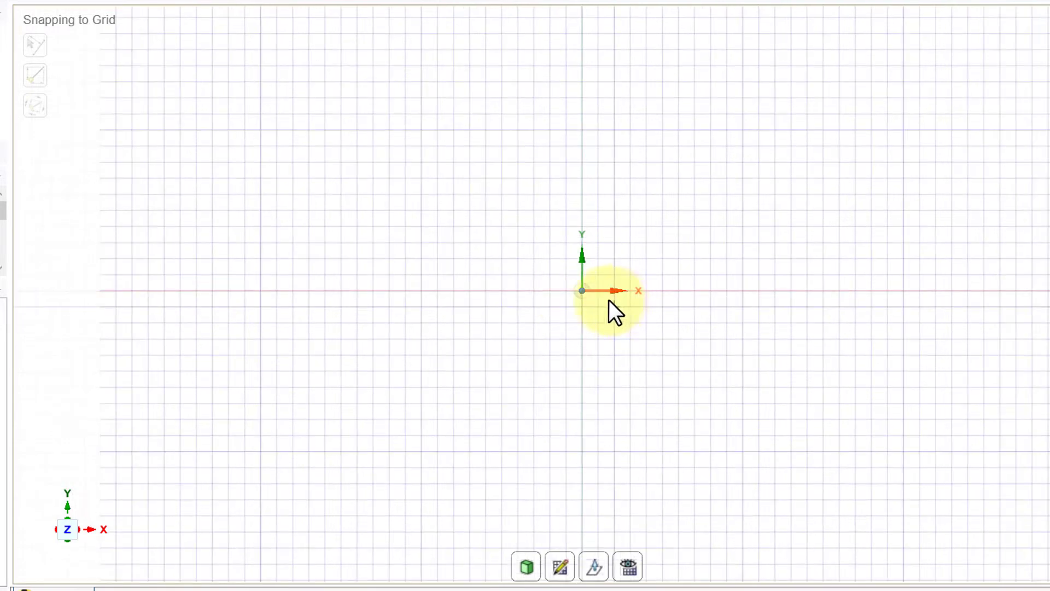
left_click(582, 290)
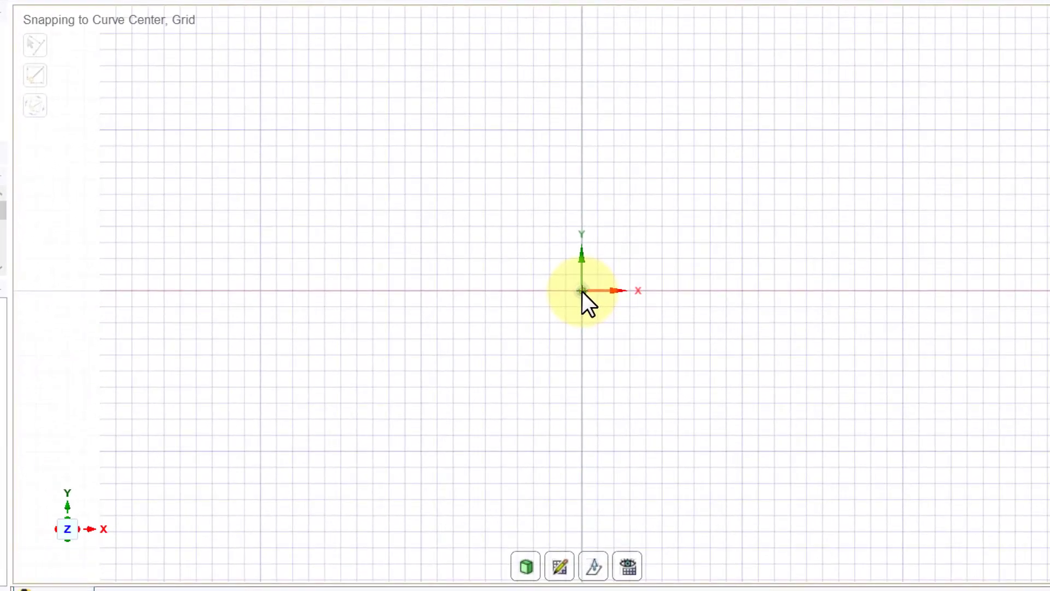
left_click(617, 308)
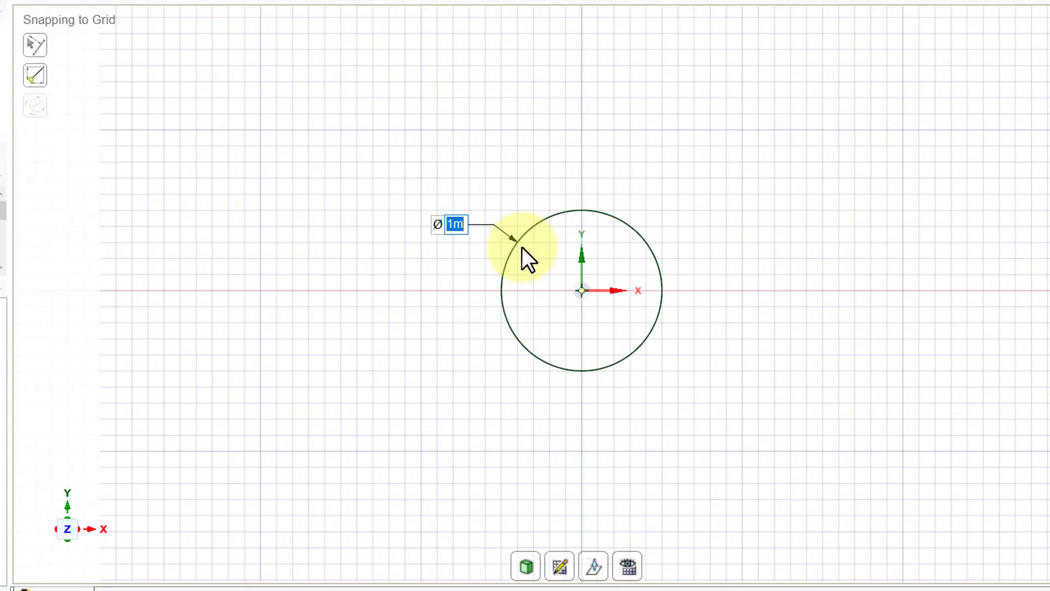
type("0.7")
key("Return")
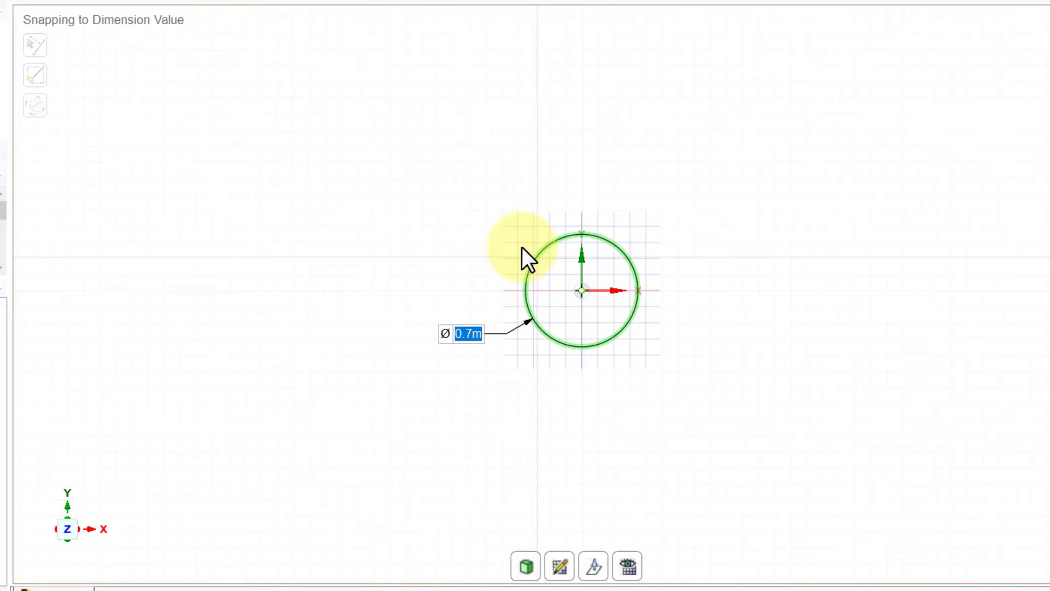
scroll(551, 327, "up", 5)
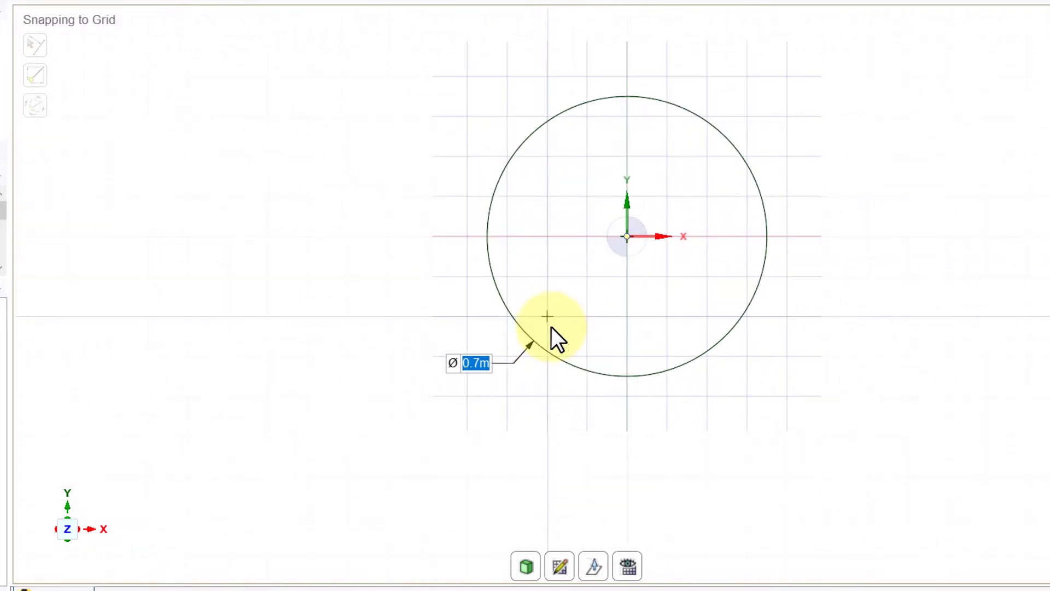
- Draw a concentric 0.4 m diameter inner circle, then exit the Circle tool
scroll(551, 326, "up", 2)
scroll(551, 323, "down", 1)
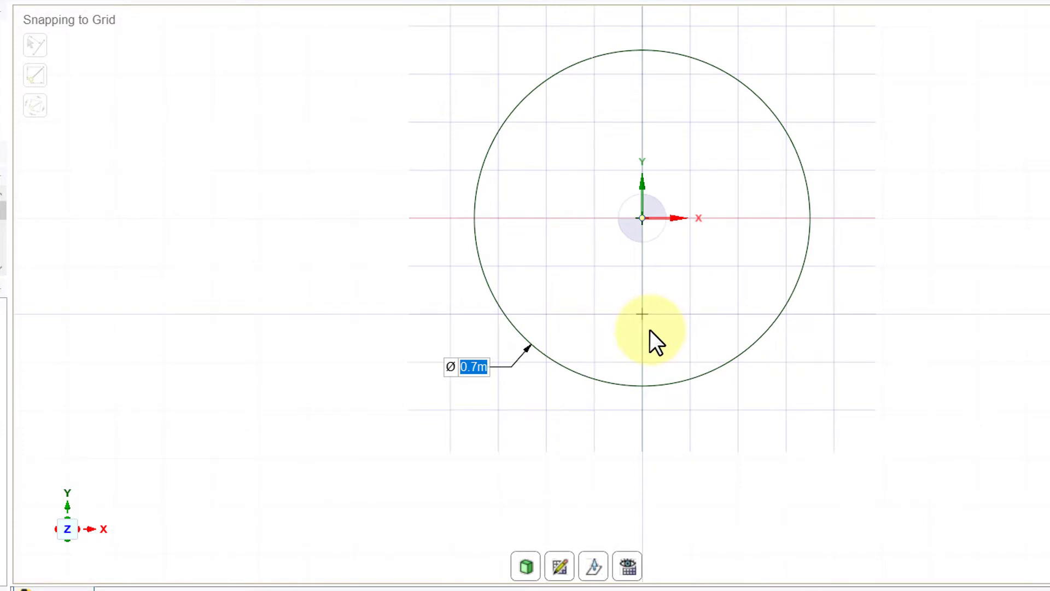
mouse_move(649, 331)
middle_mouse_down("shift")
mouse_move(560, 346)
mouse_move(551, 374)
middle_mouse_up("shift")
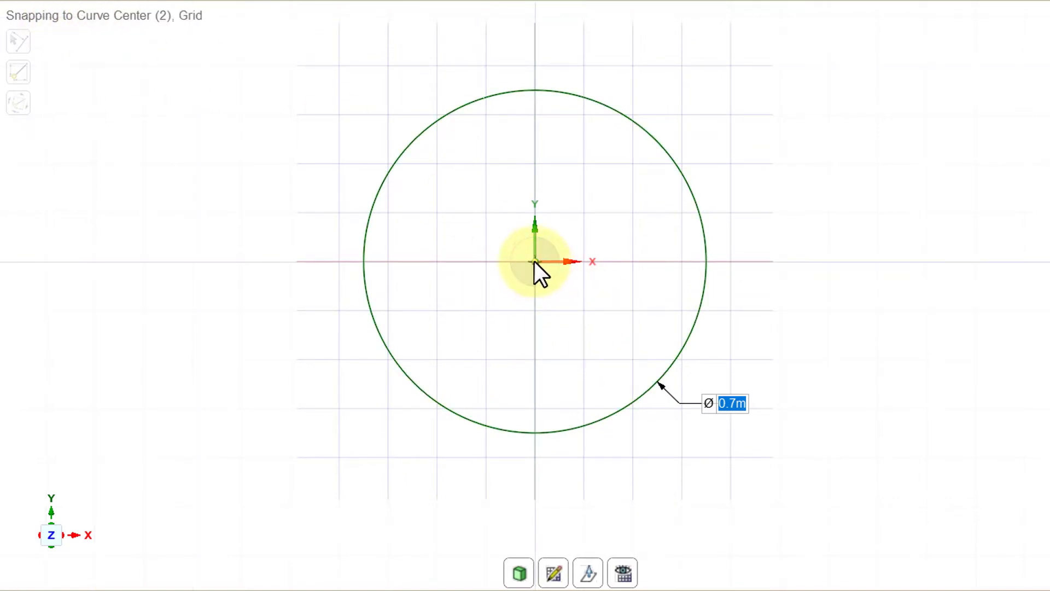
left_click(534, 261)
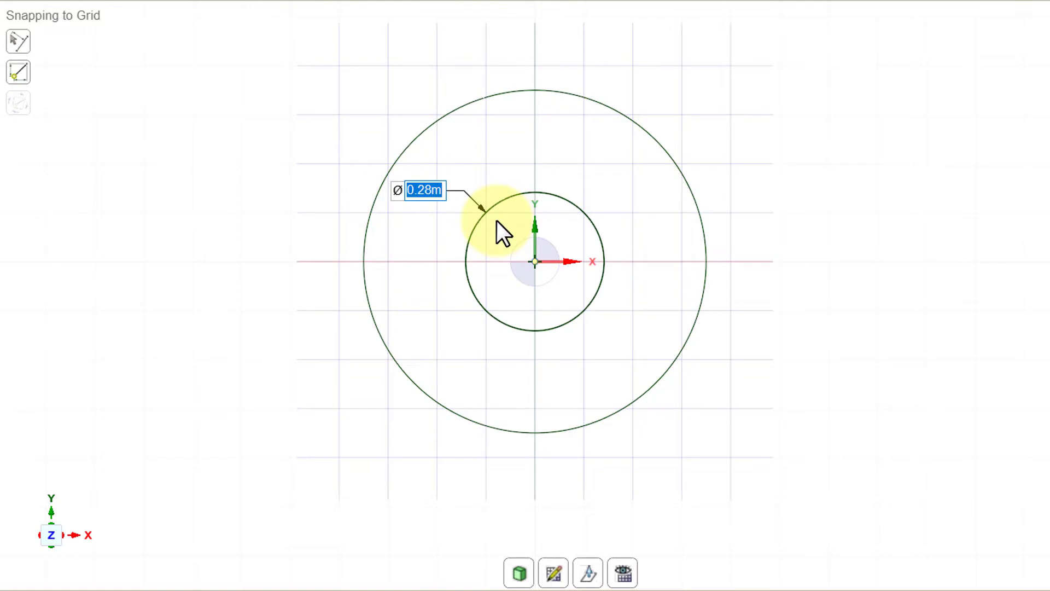
type("0.4")
key("Escape")
type("0.4")
key("Return")
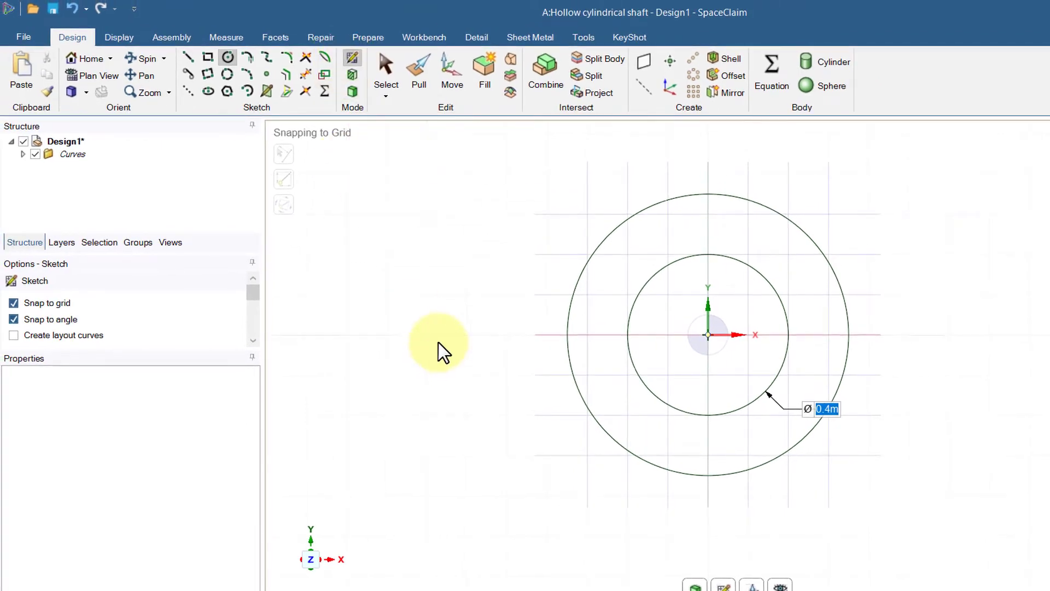
key("Escape")
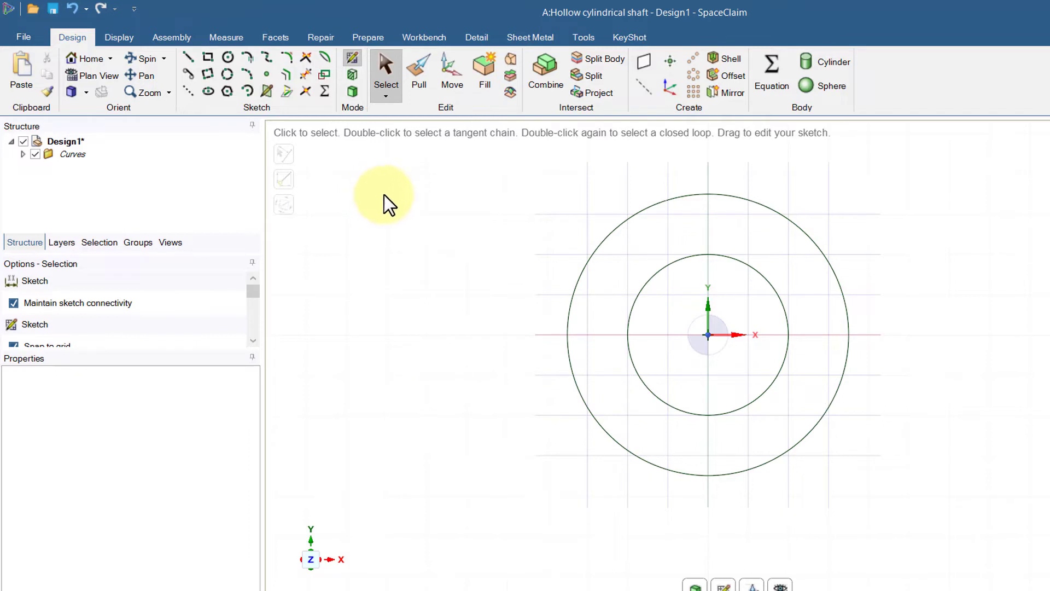
- Switch to 3D mode and delete the inner disk face, leaving a ring-shaped surface
left_click(353, 94)
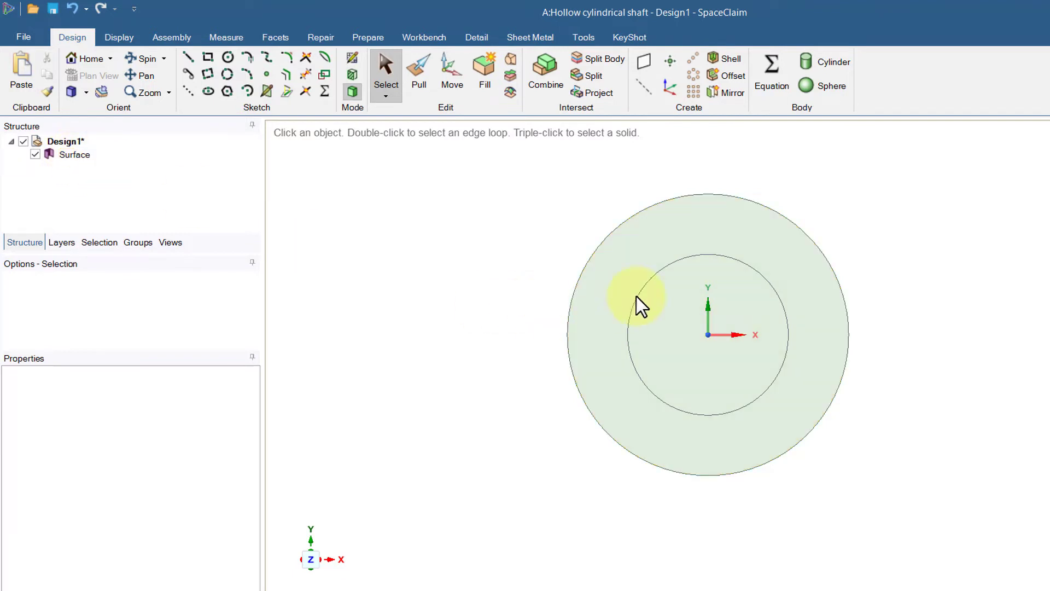
left_click(631, 274)
left_click(295, 218)
left_click(665, 249)
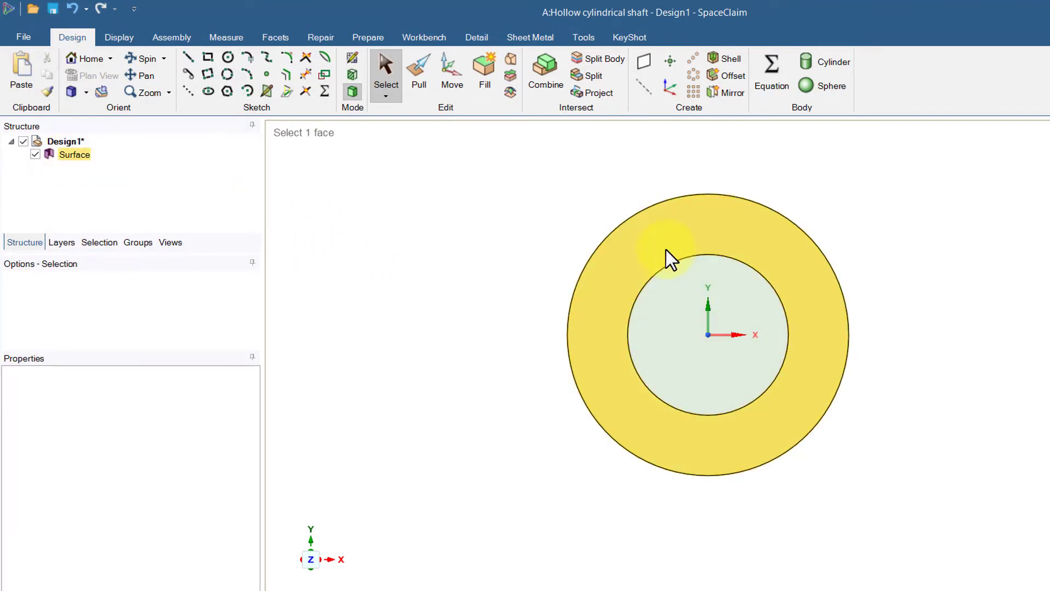
left_click(688, 309)
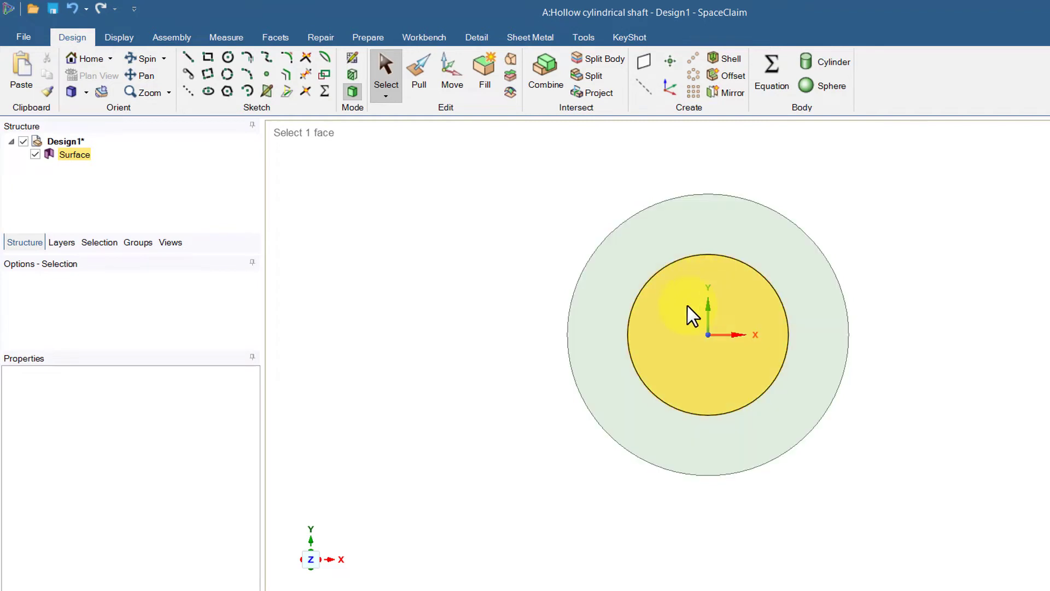
left_click(663, 229)
left_click(678, 328)
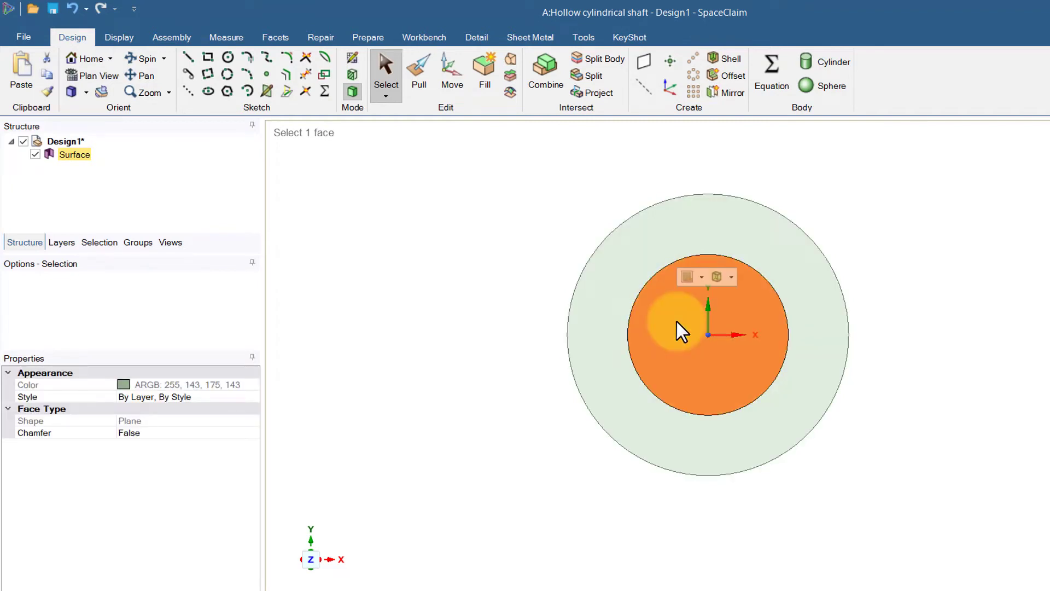
key("Delete")
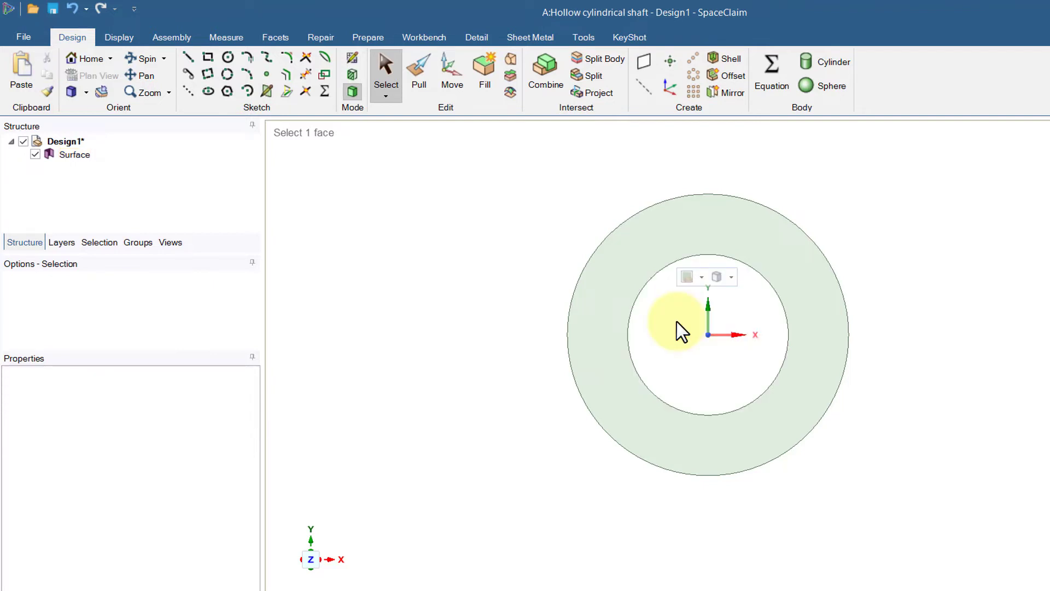
left_click(677, 321)
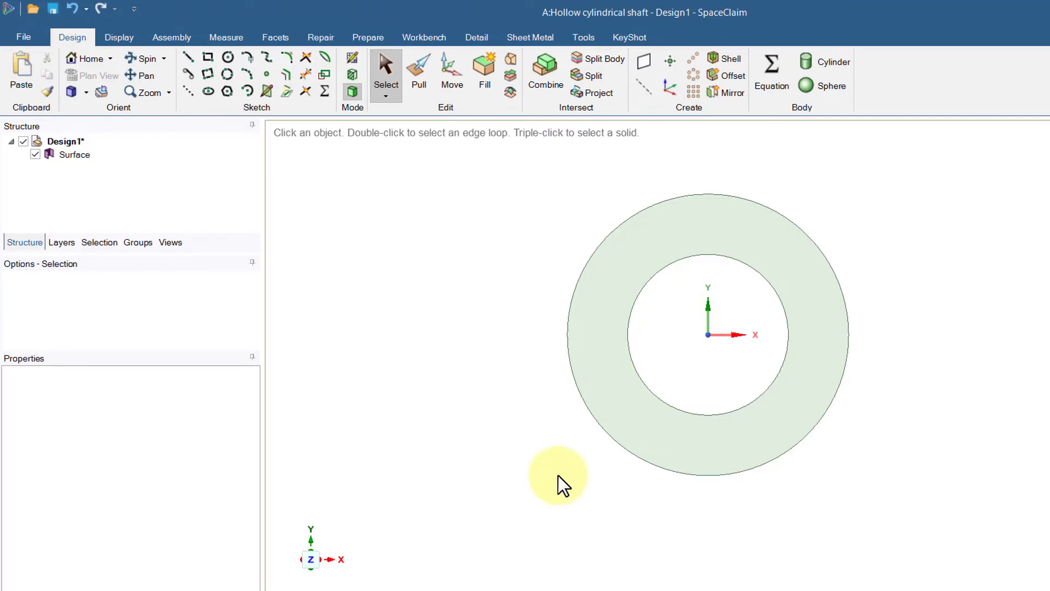
- With the Pull tool, select the ring face and drag it out along Z
middle_click_drag(539, 471, 663, 477)
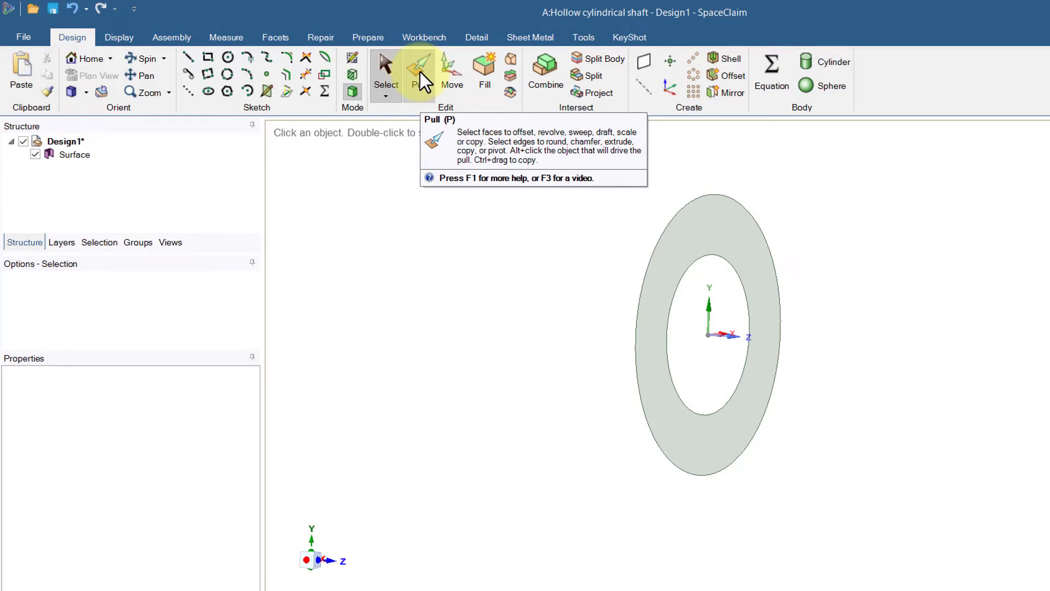
left_click(420, 71)
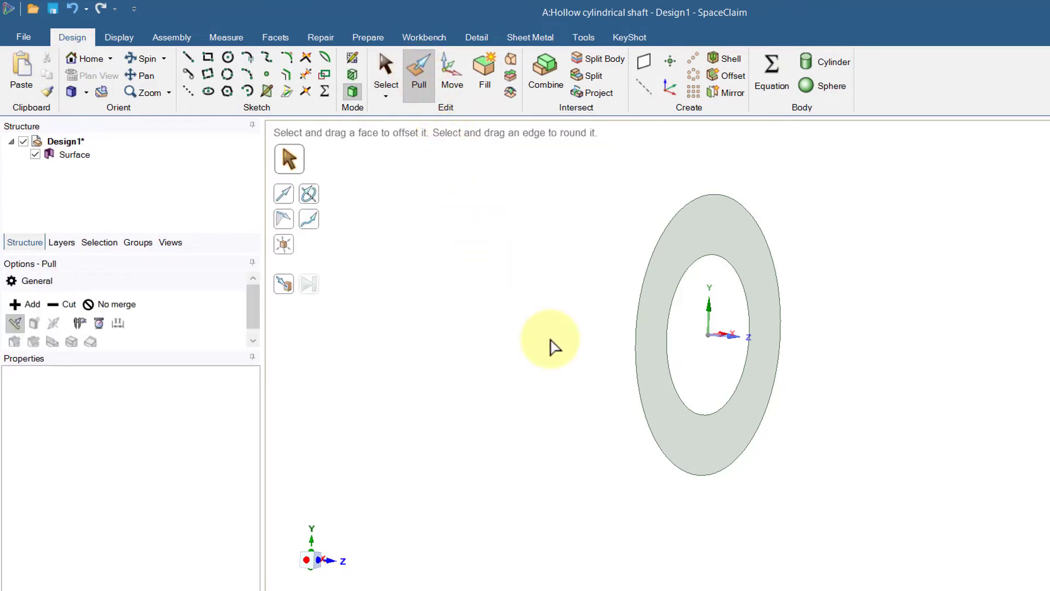
left_click(661, 336)
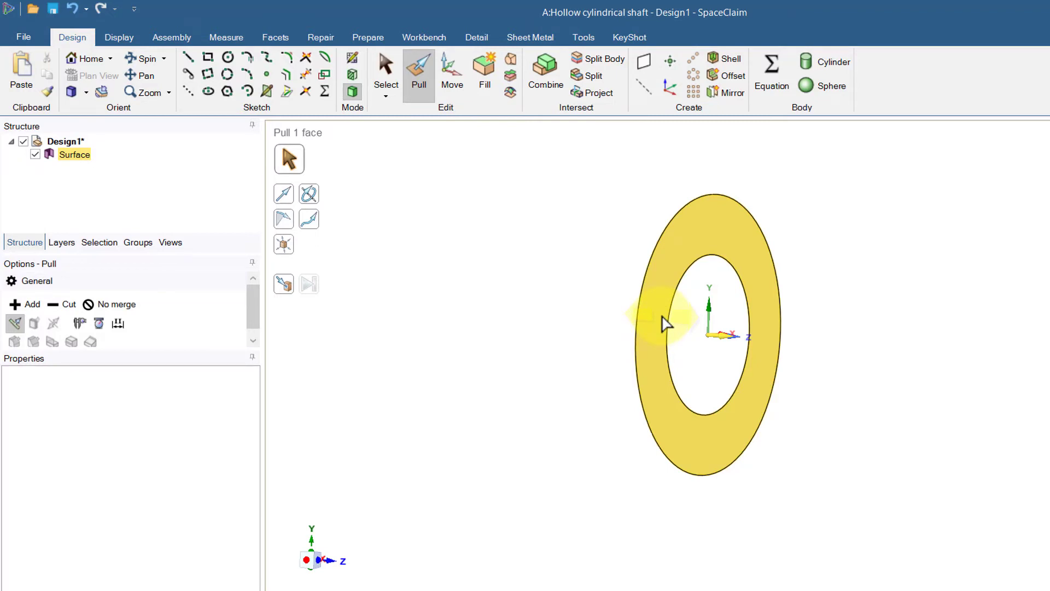
left_click(692, 328)
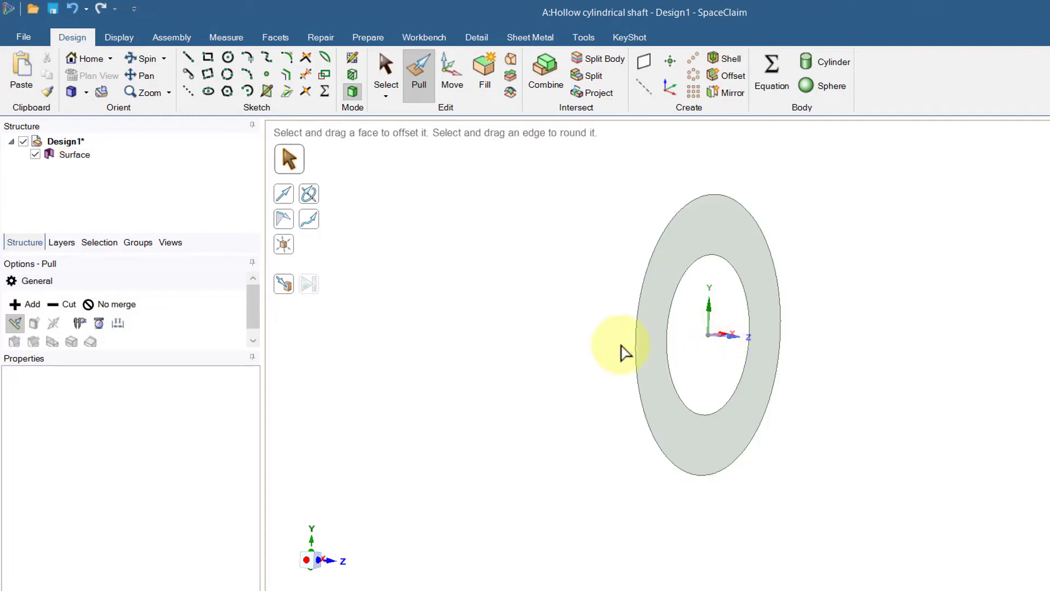
left_click(658, 344)
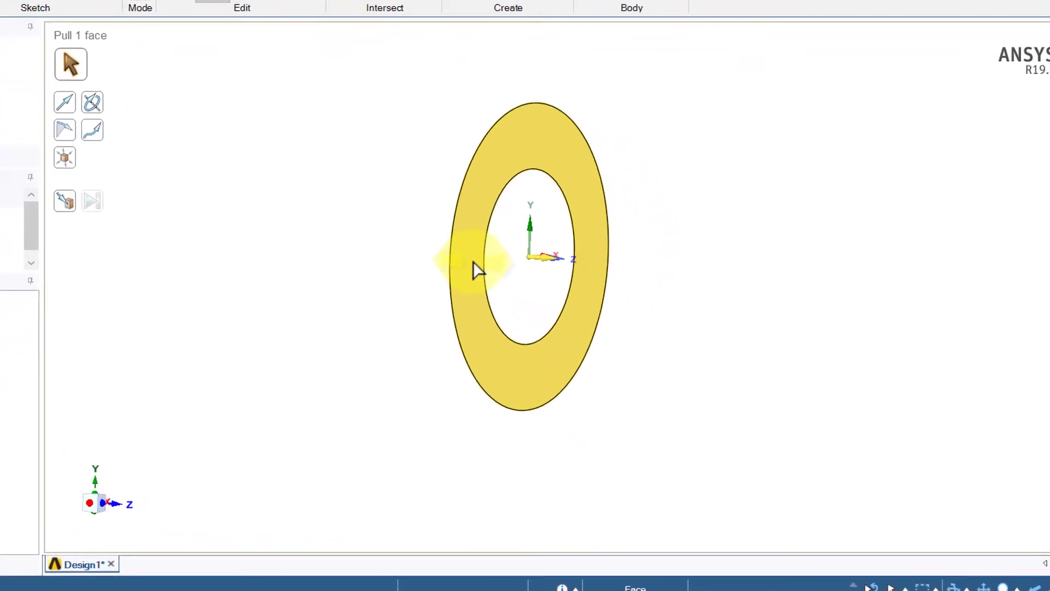
left_click_drag(474, 261, 682, 271)
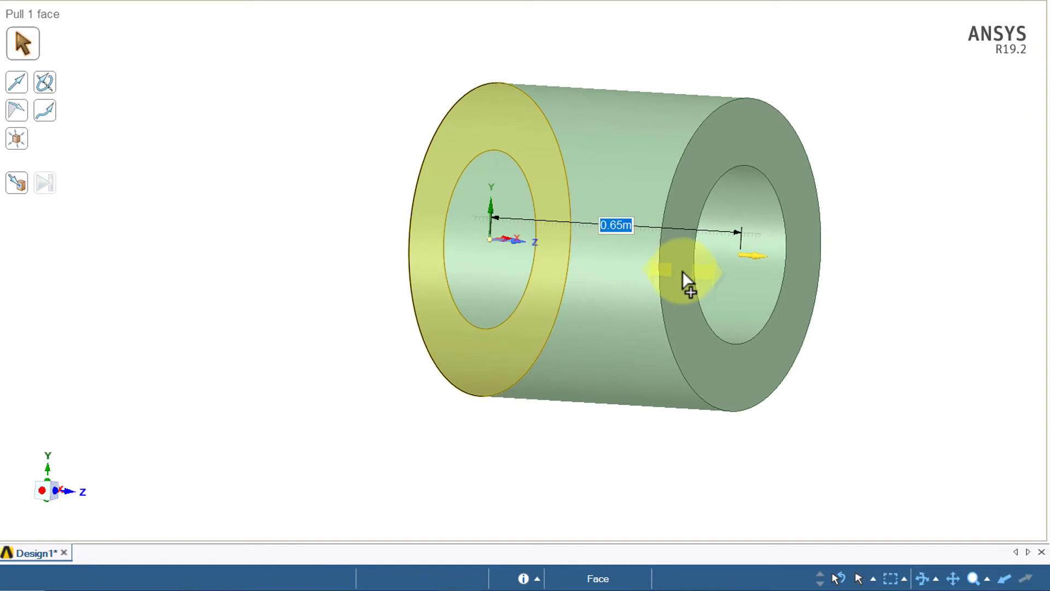
left_click_drag(683, 271, 683, 271)
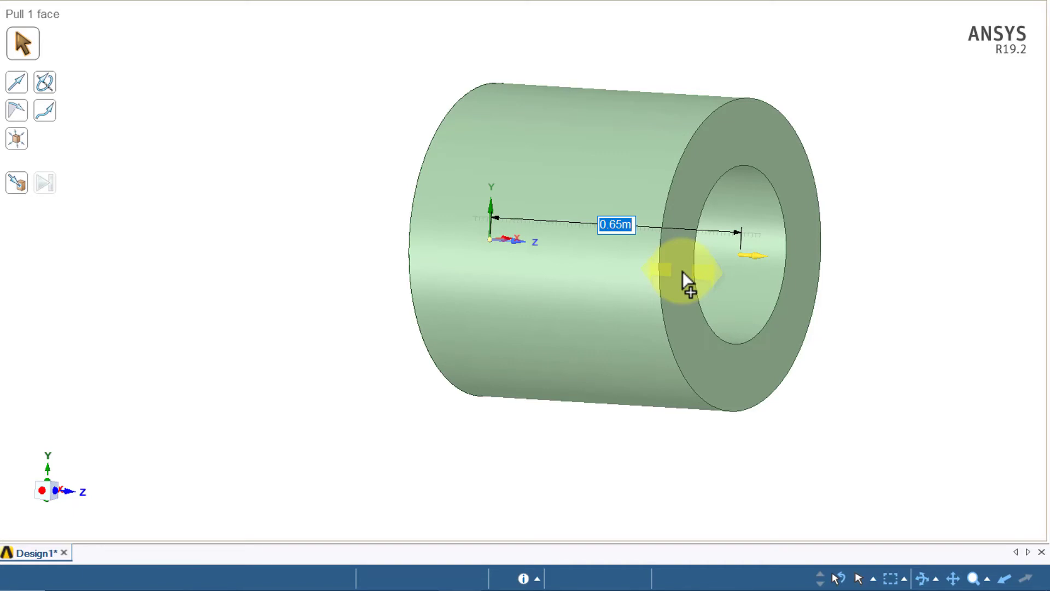
- Set the pull length to 4.2 m to form the hollow tube
type("4.2")
key("Return")
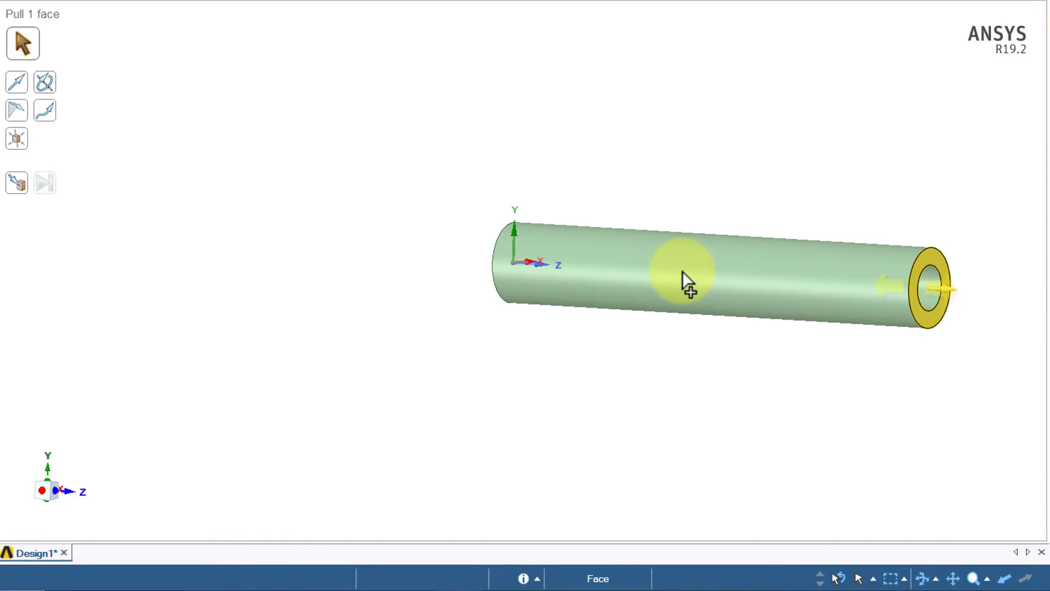
key("Escape")
middle_click_drag(809, 391, 600, 363, "shift")
scroll(600, 363, "up", 3)
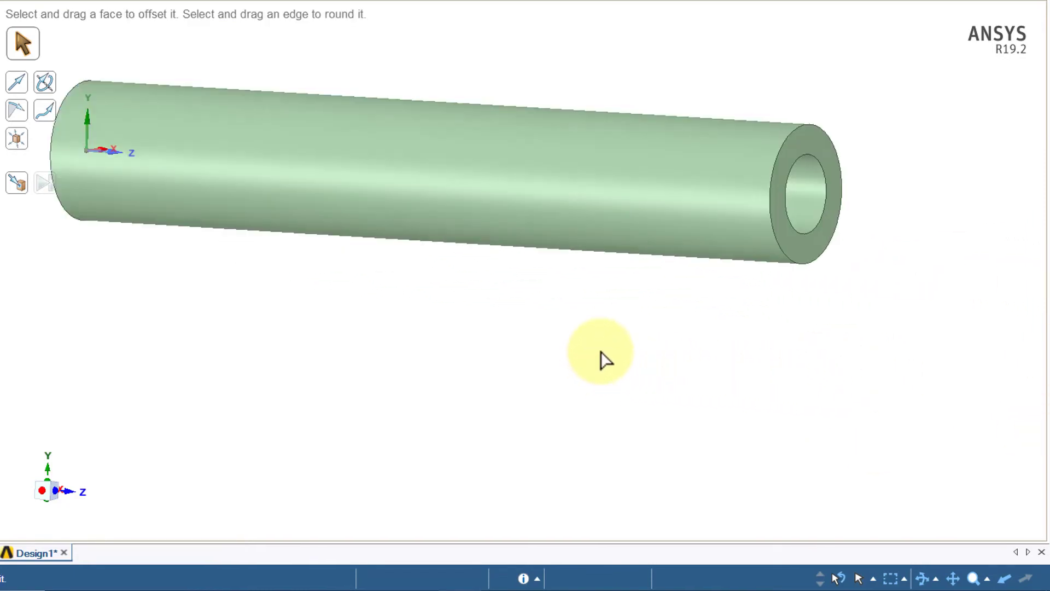
scroll(601, 360, "down", 2)
scroll(602, 360, "up", 1)
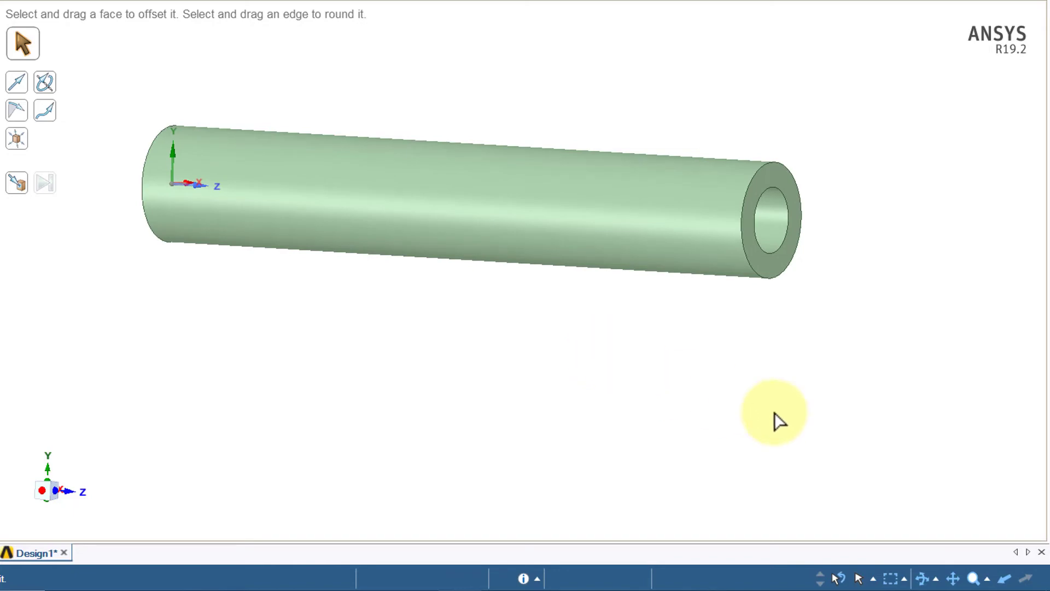
- Measure the distance between the tube's inner and outer end edges to check the 0.15 m wall thickness
middle_click_drag(762, 356, 727, 356)
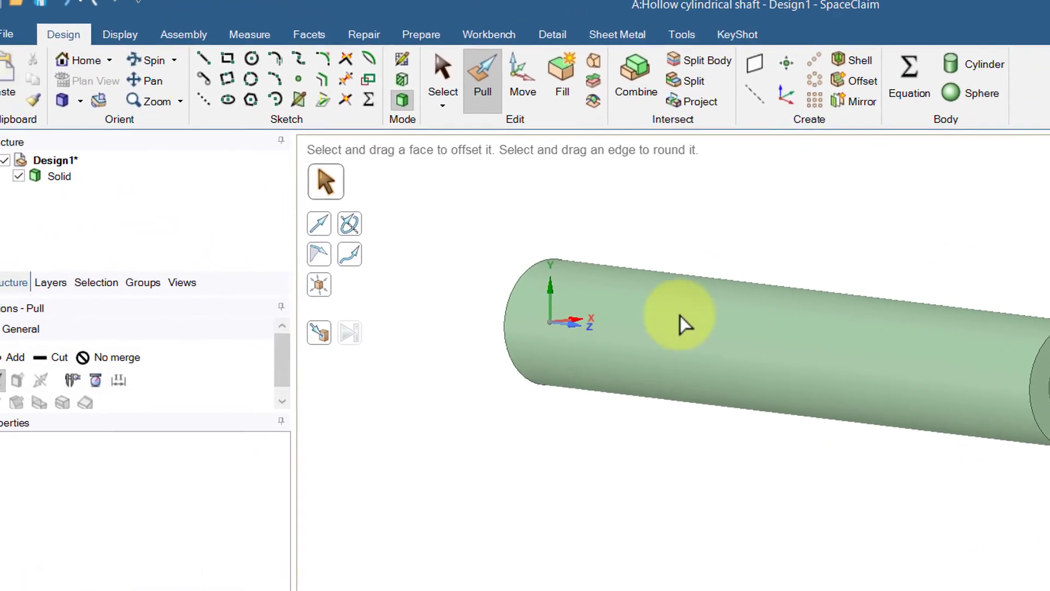
left_click(248, 35)
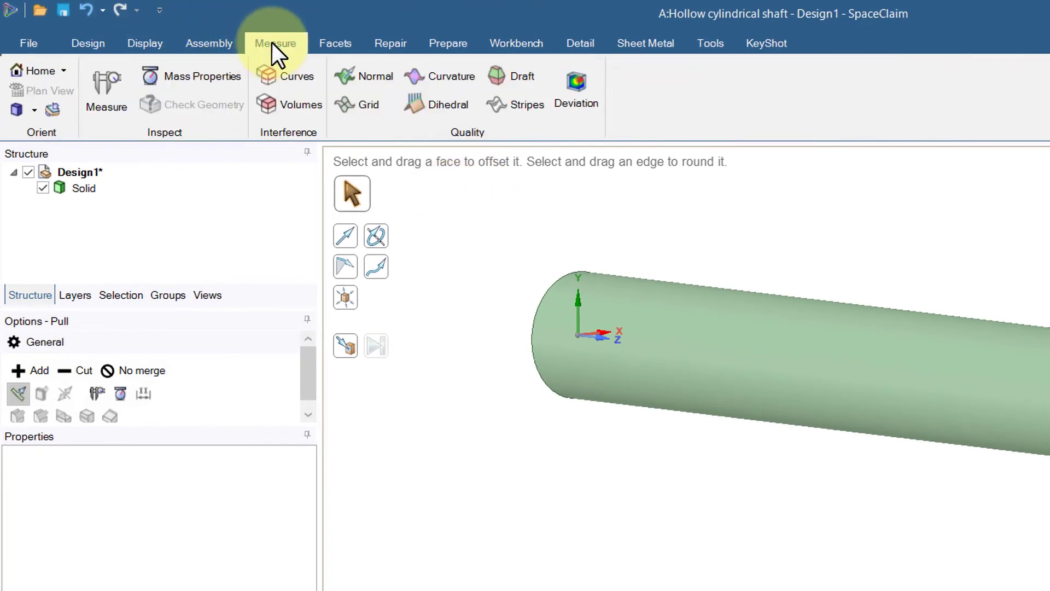
left_click(116, 97)
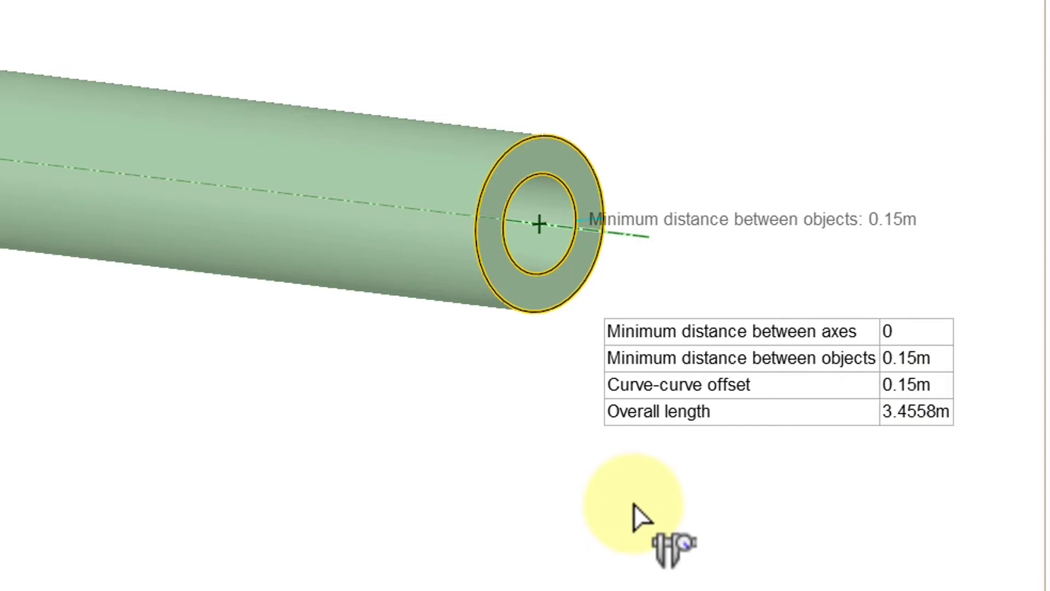
left_click(635, 502)
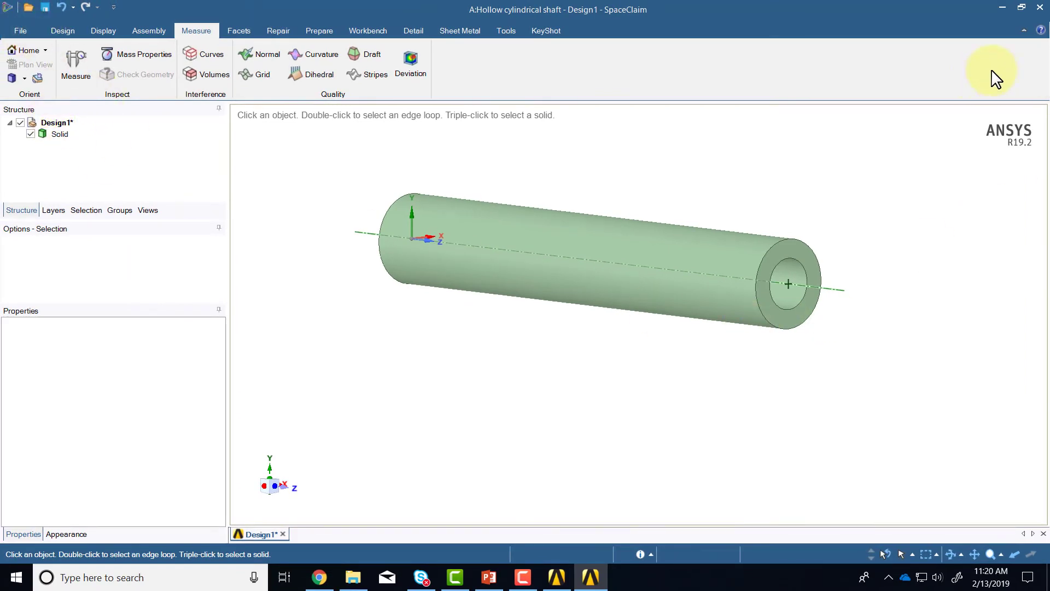
- Close SpaceClaim and return to the Workbench project with geometry complete
triple_click(716, 286)
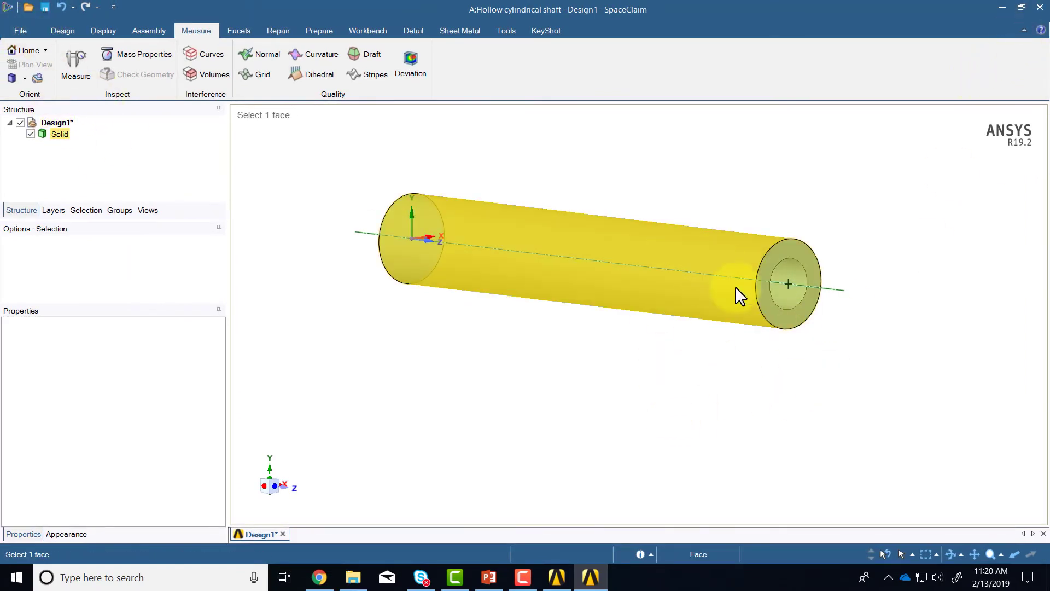
left_click(961, 206)
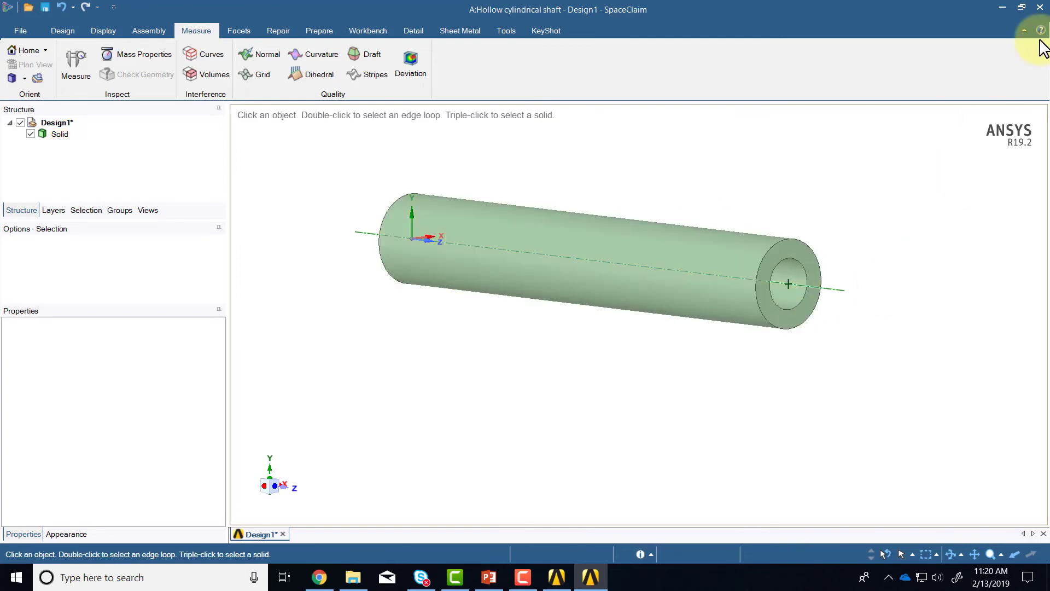
left_click(1039, 8)
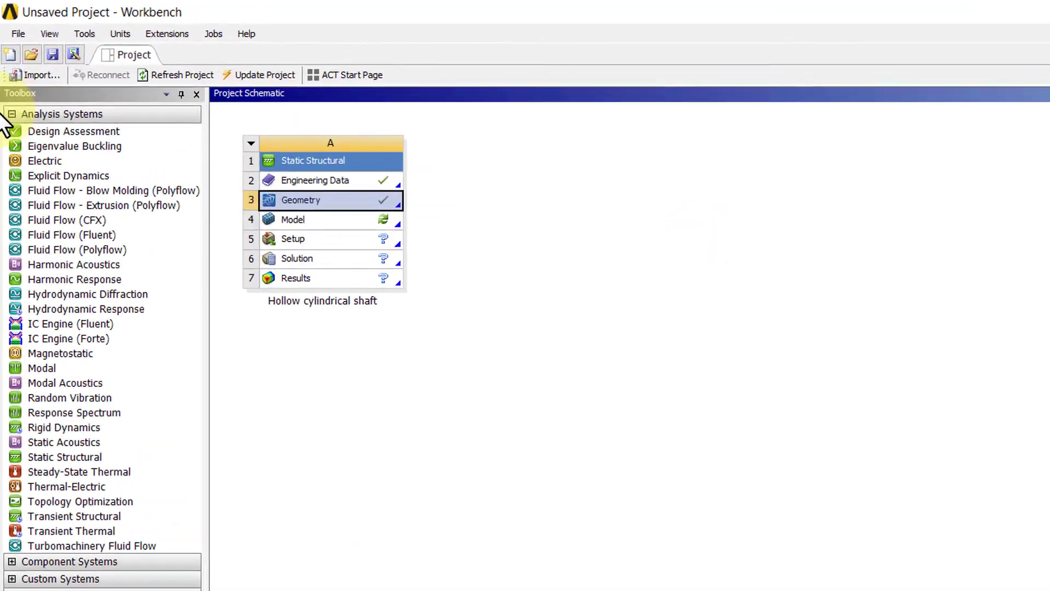
- Save the project as 'Torsion' in the Misc > Demo Files folder
left_click(18, 33)
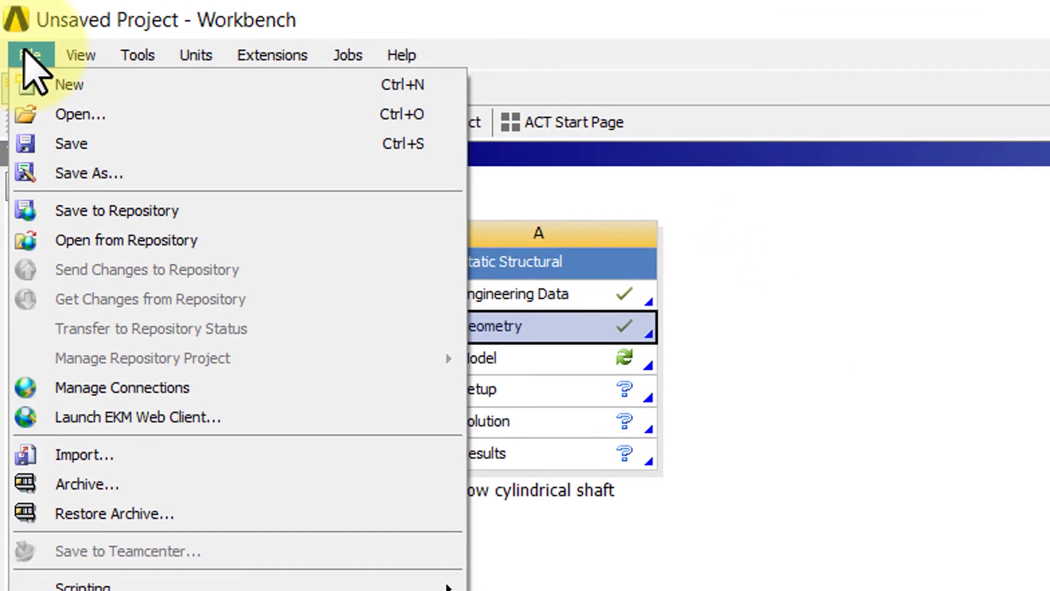
left_click(63, 145)
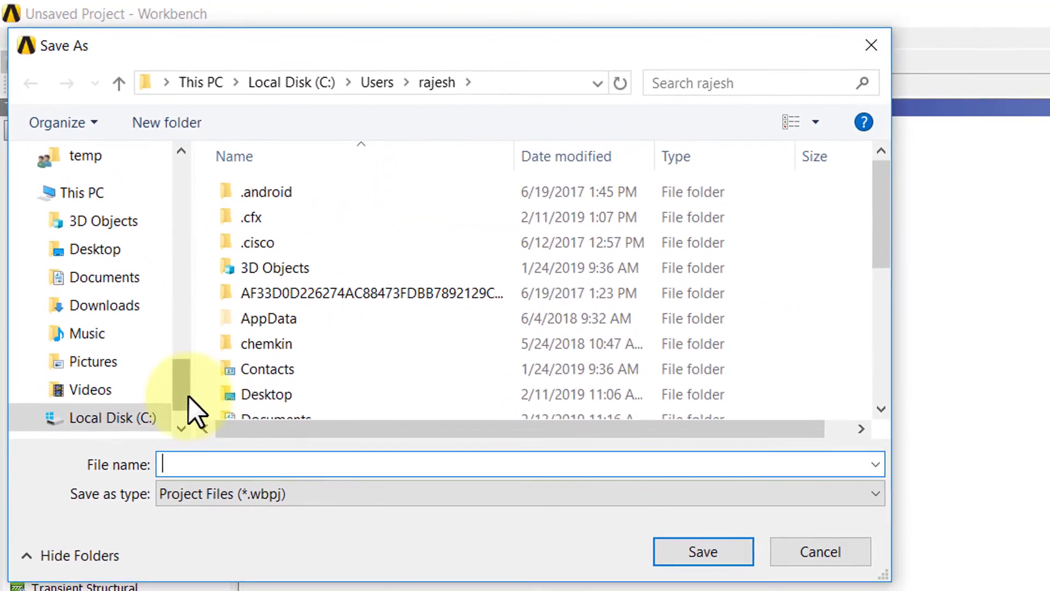
left_click_drag(189, 396, 185, 200)
left_click(92, 379)
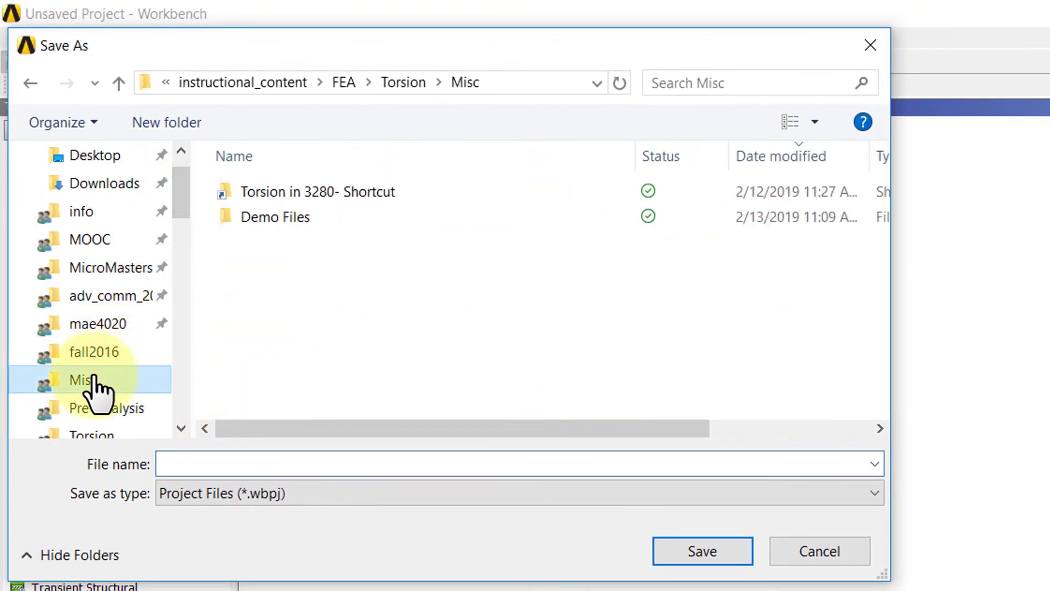
double_click(289, 215)
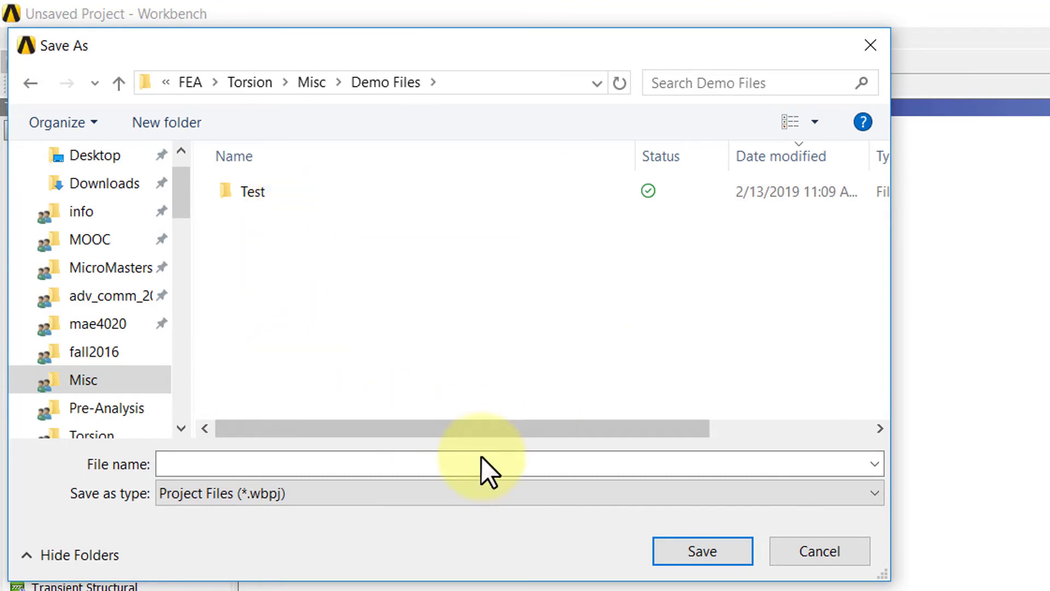
left_click(365, 464)
type("T")
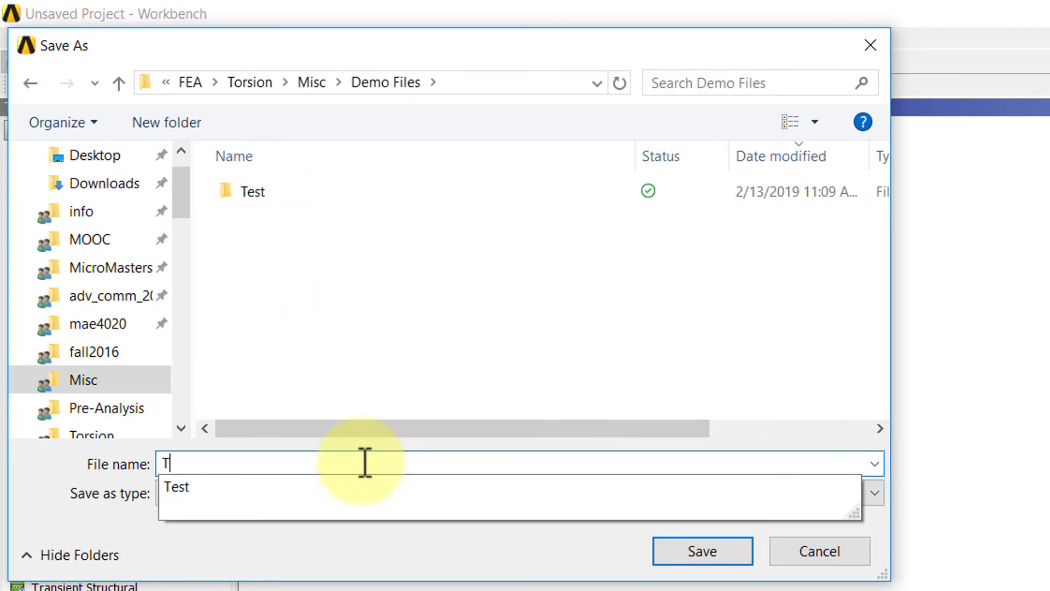
type("orsion")
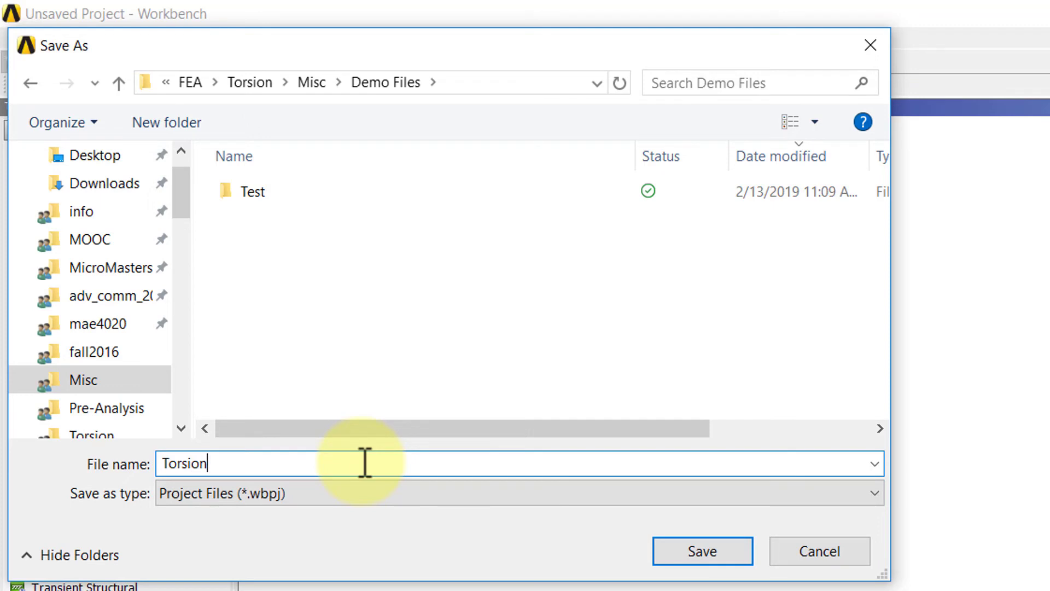
key("Return")
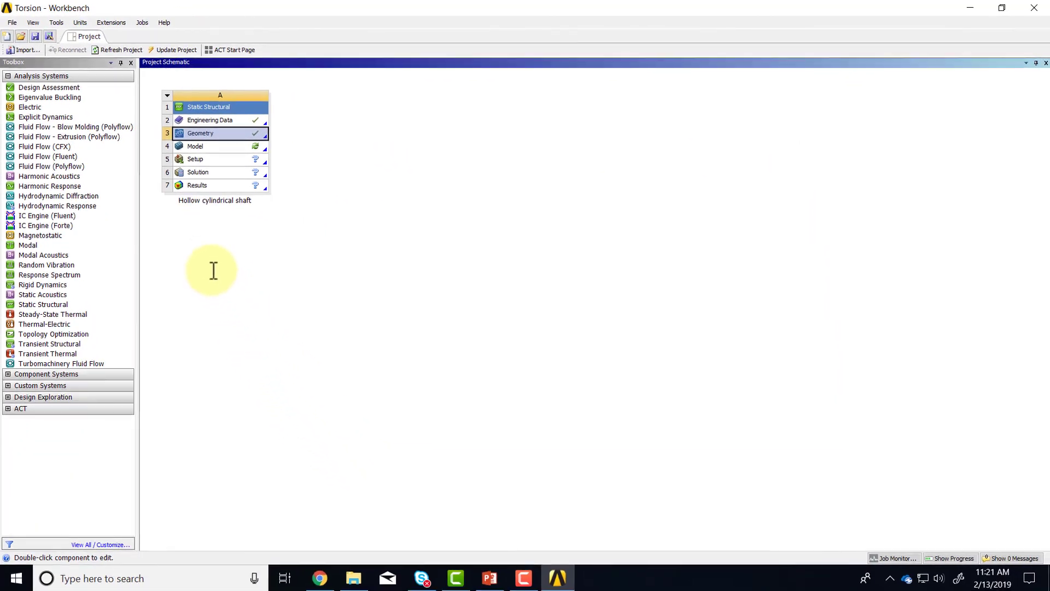
- Check in File Explorer that Demo Files holds Torsion.wbpj and the Torsion_files folder
left_click(353, 577)
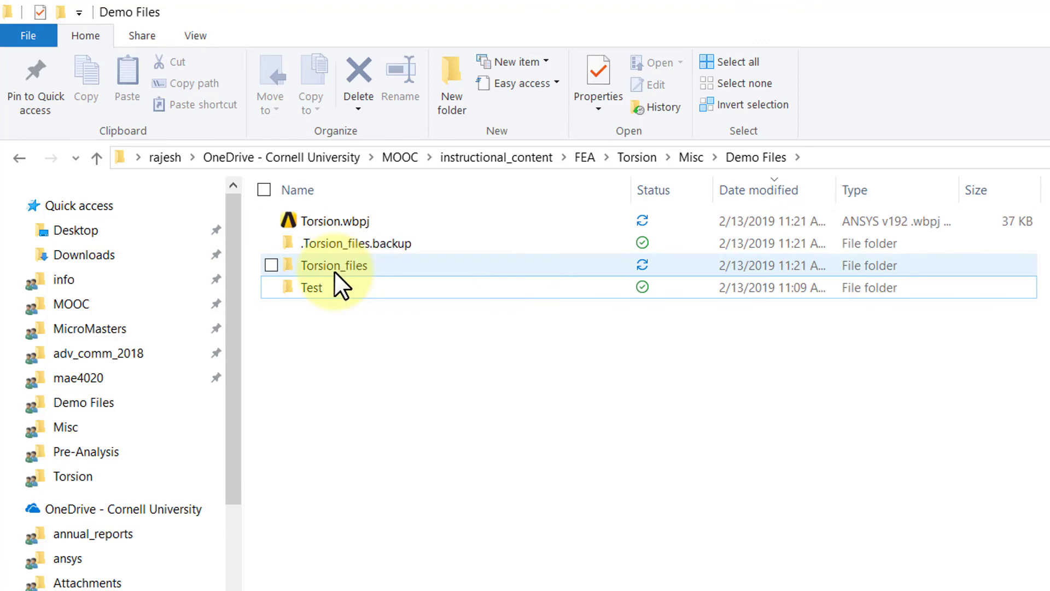
mouse_move(334, 271)
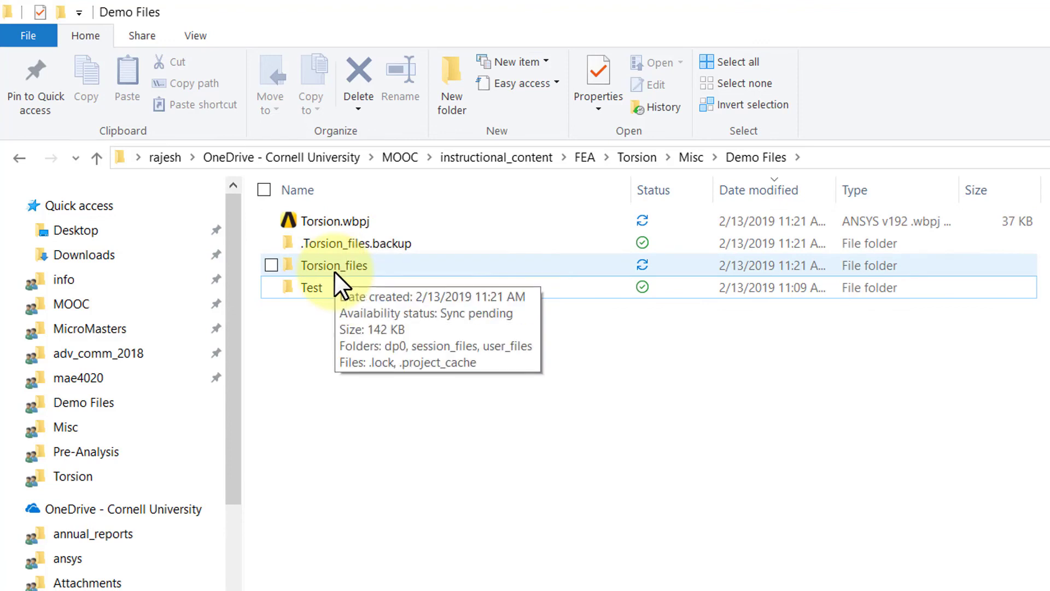